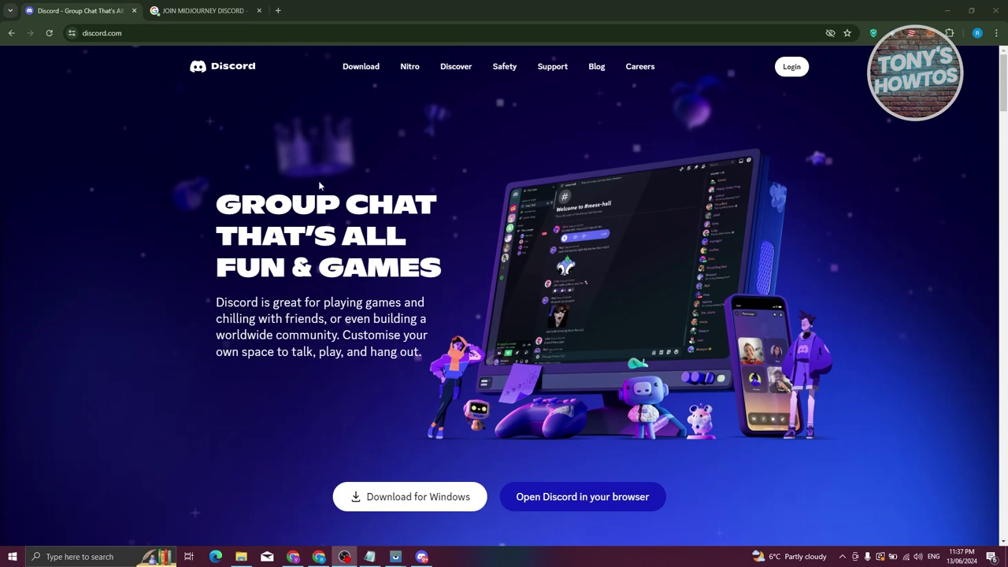
Look at the Discord login and registration pages, then return to the homepage
left_click(804, 68)
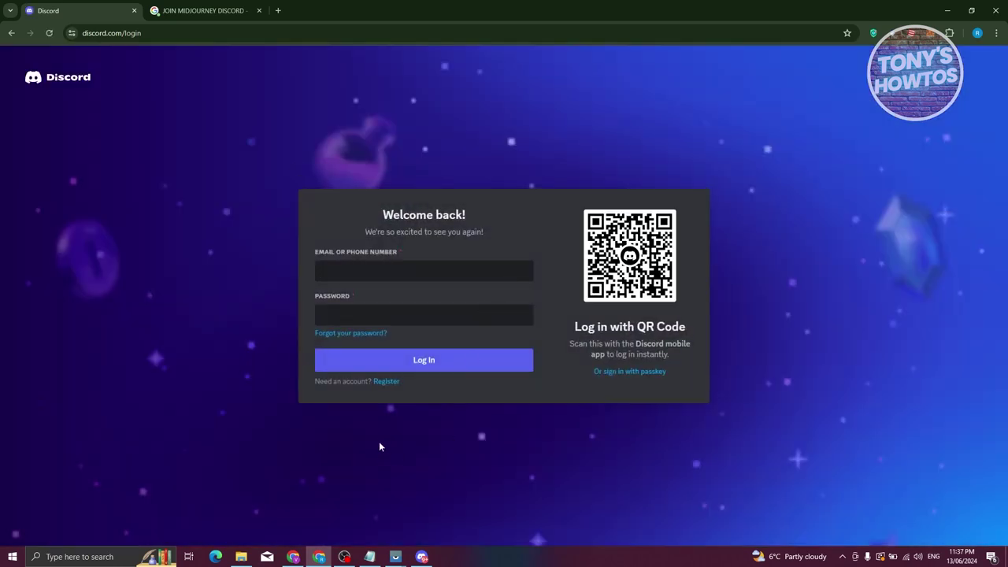
left_click(387, 382)
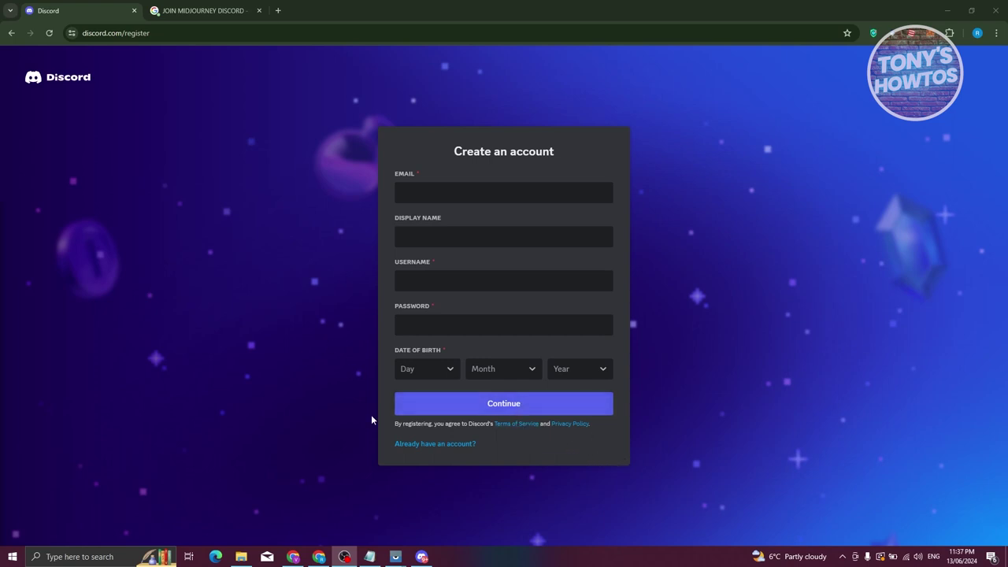
left_click(12, 33)
left_click(12, 33)
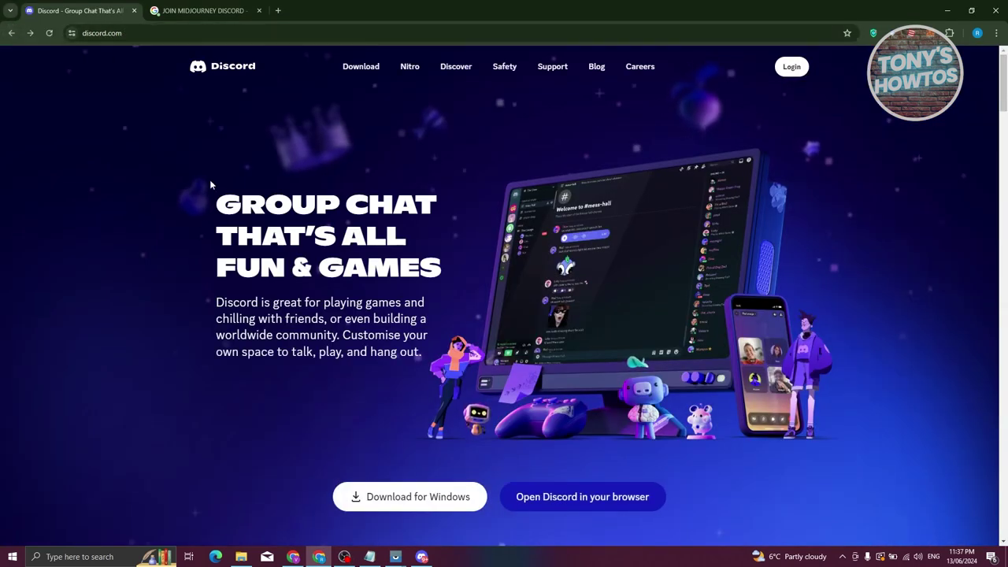
Download the Discord installer for Windows and check its progress in Chrome's downloads
scroll(308, 198, "down", 3)
left_click(380, 285)
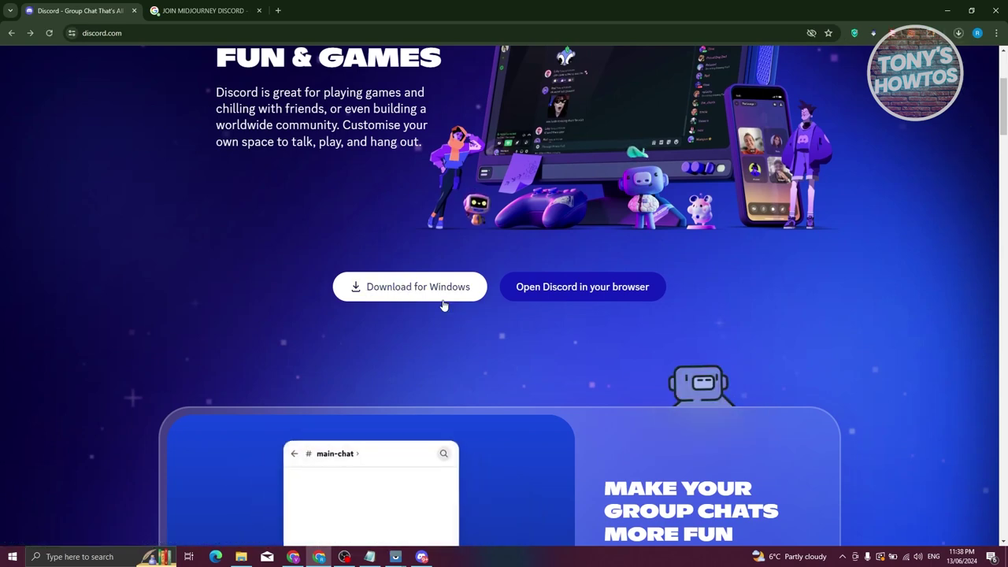
left_click(958, 34)
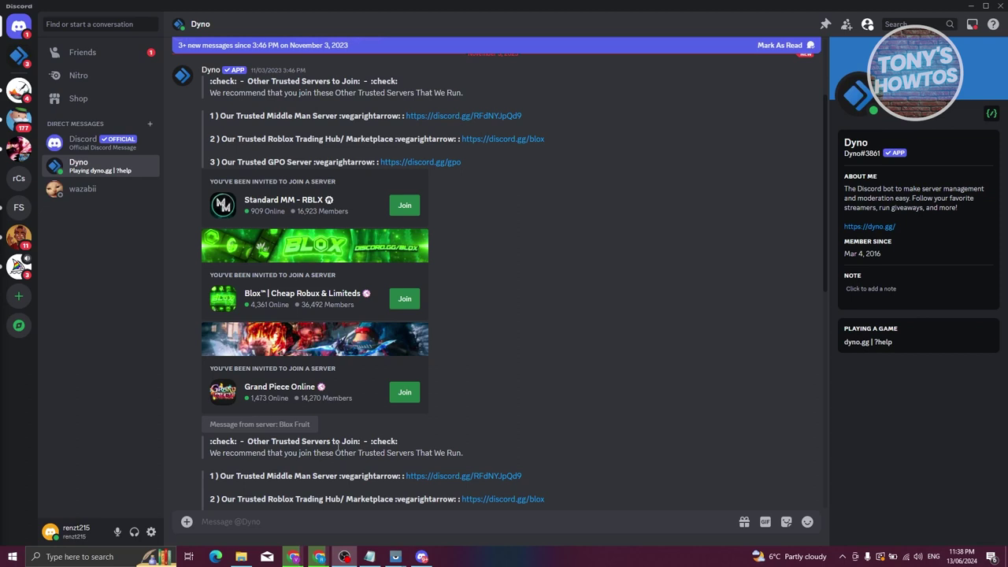
left_click(404, 392)
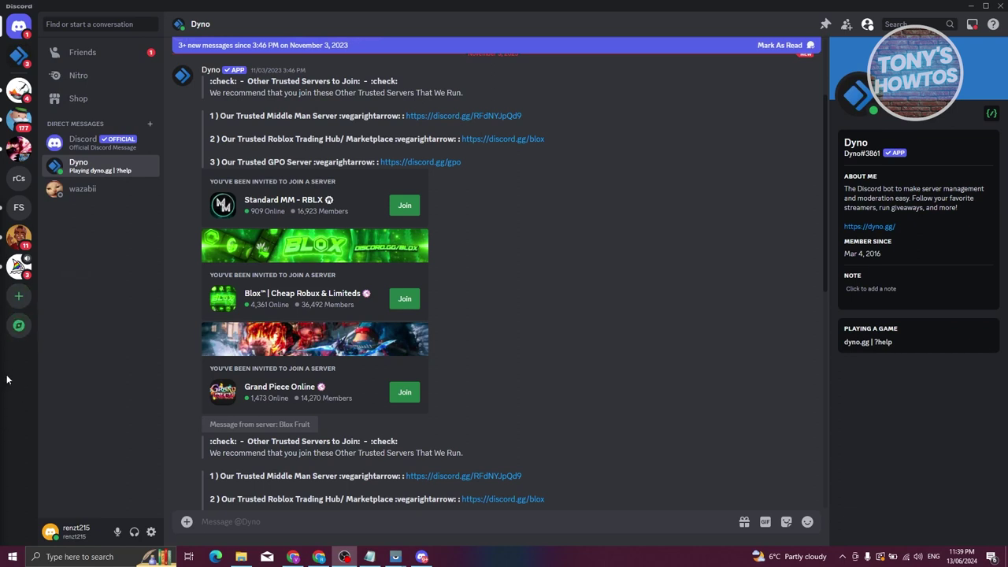
left_click(19, 297)
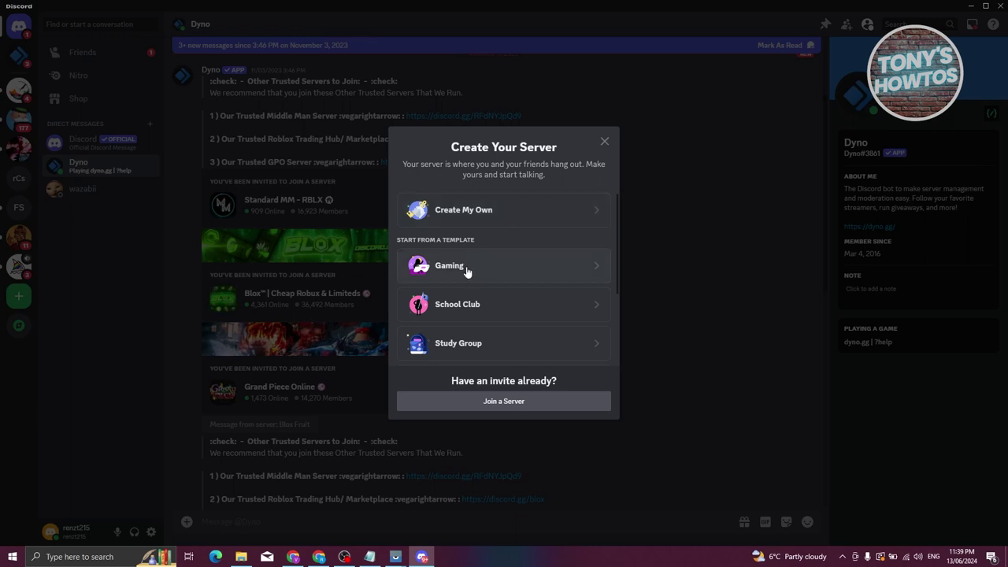
scroll(467, 272, "down", 1)
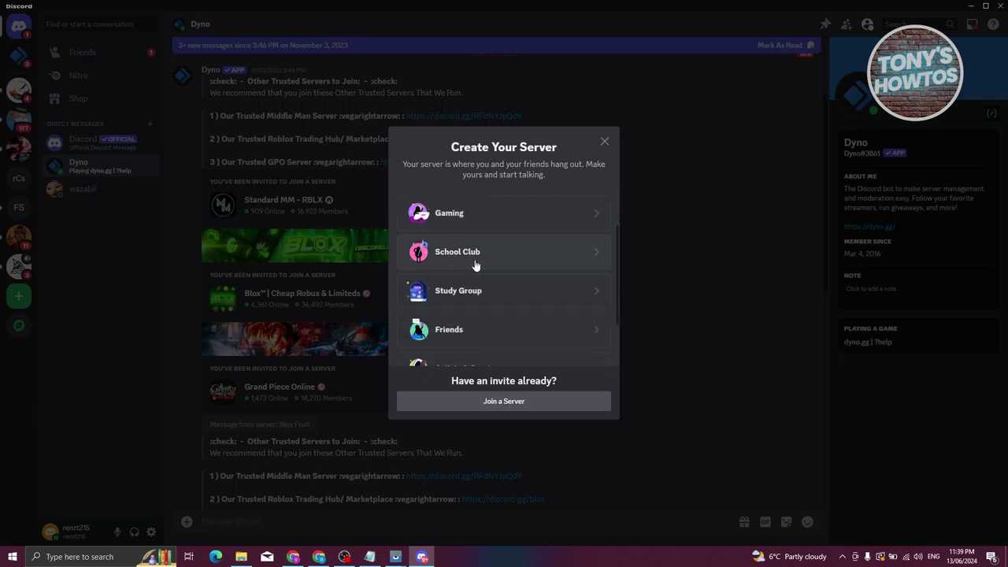
scroll(475, 265, "up", 1)
scroll(475, 265, "down", 2)
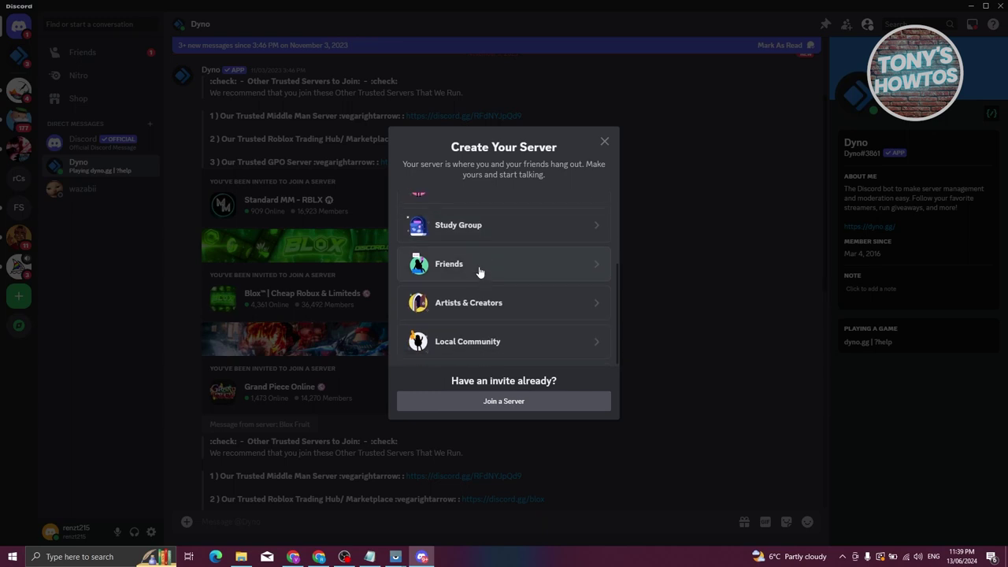
scroll(482, 272, "up", 3)
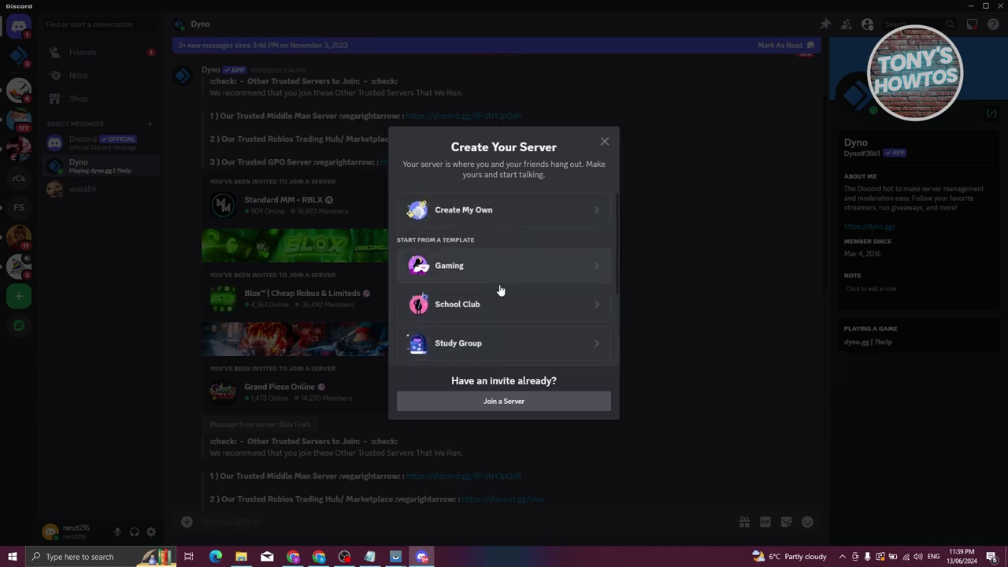
left_click(529, 403)
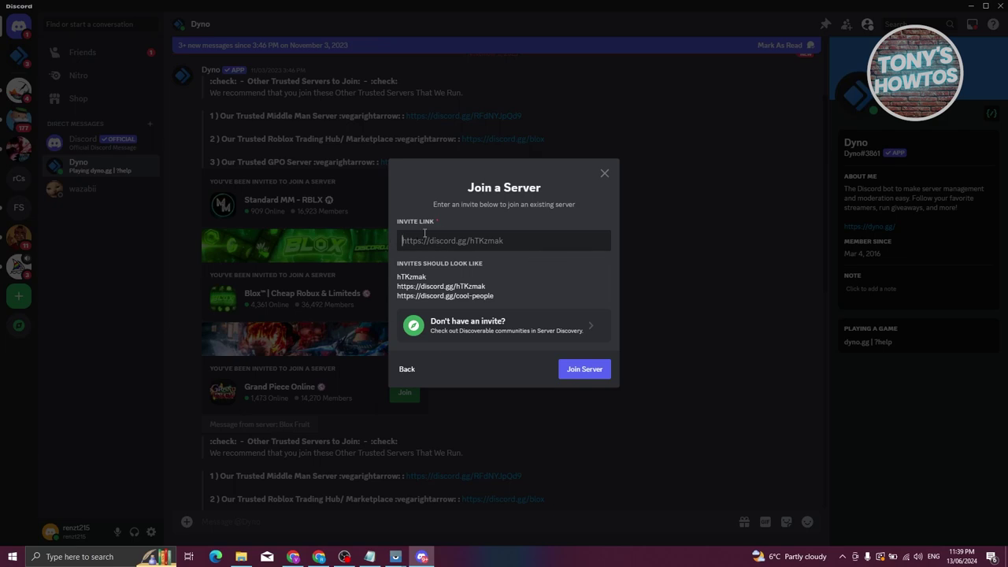
left_click(604, 174)
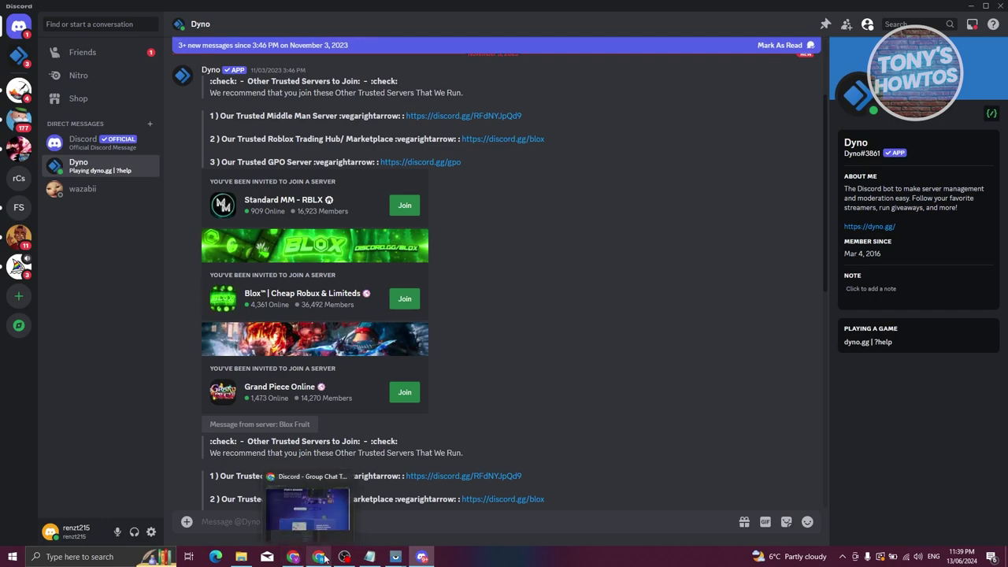
Back in Chrome, dismiss the proxy sign-in and open the Midjourney Discord invite result
left_click(323, 512)
left_click(189, 7)
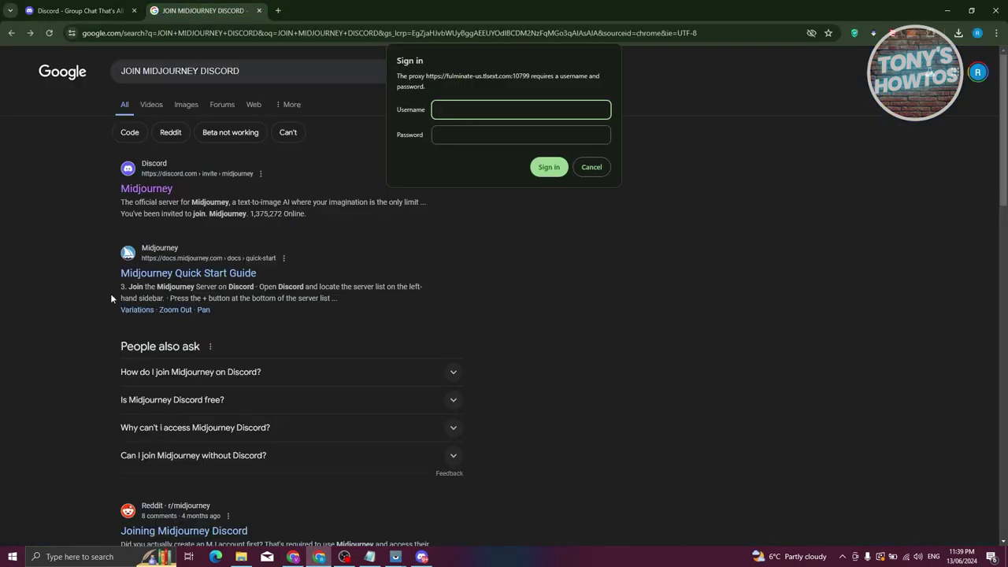
left_click(589, 166)
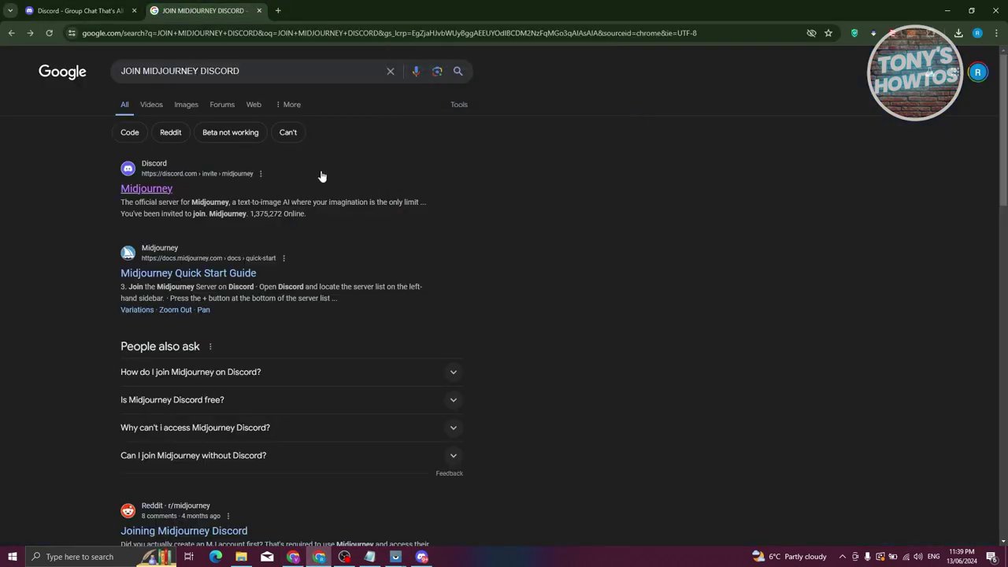
left_click(155, 190)
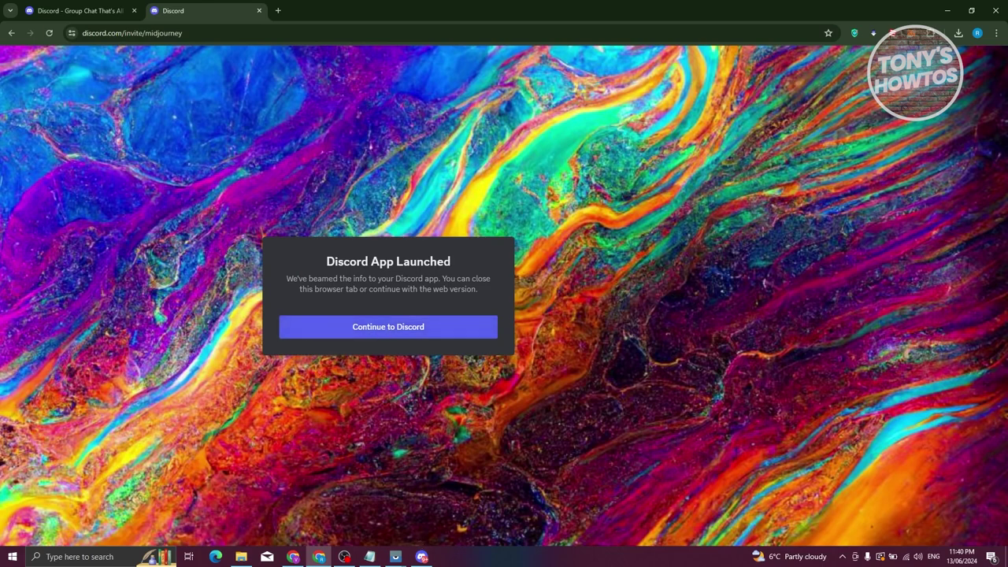
Switch to the Discord app on the Midjourney getting-started channel and start adding a server
left_click(421, 556)
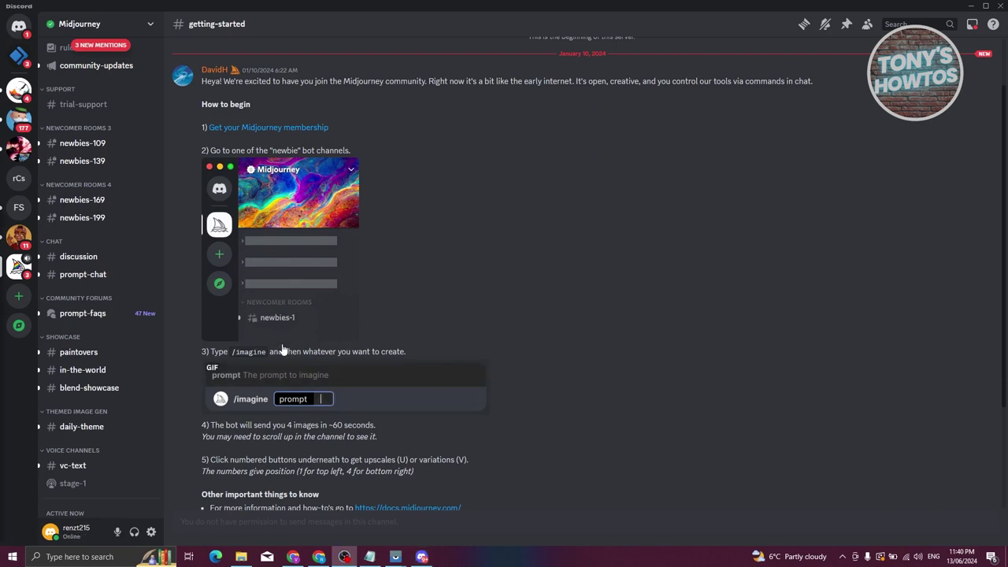
left_click(20, 295)
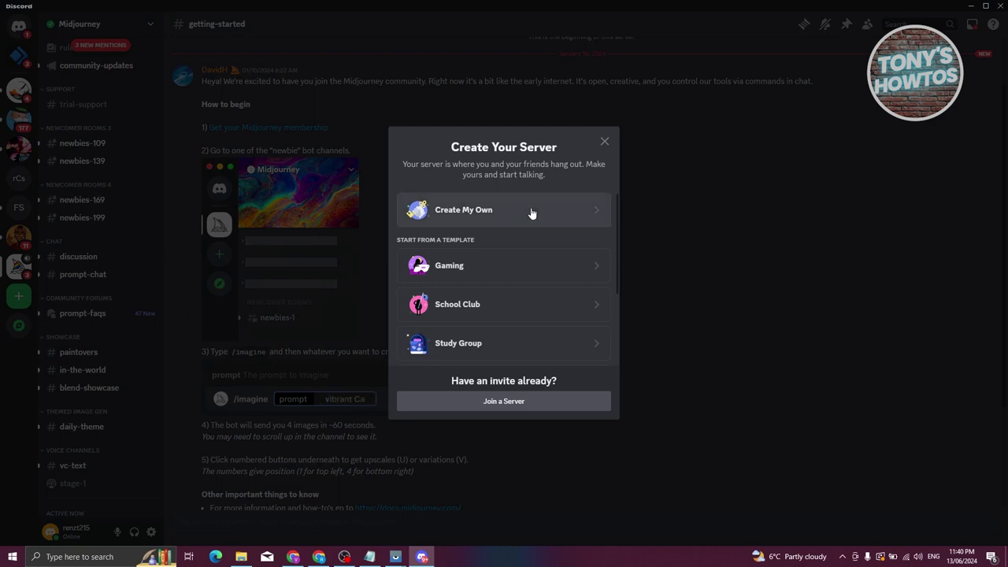
Create a server from scratch for me and my friends, keeping the default name
left_click(532, 210)
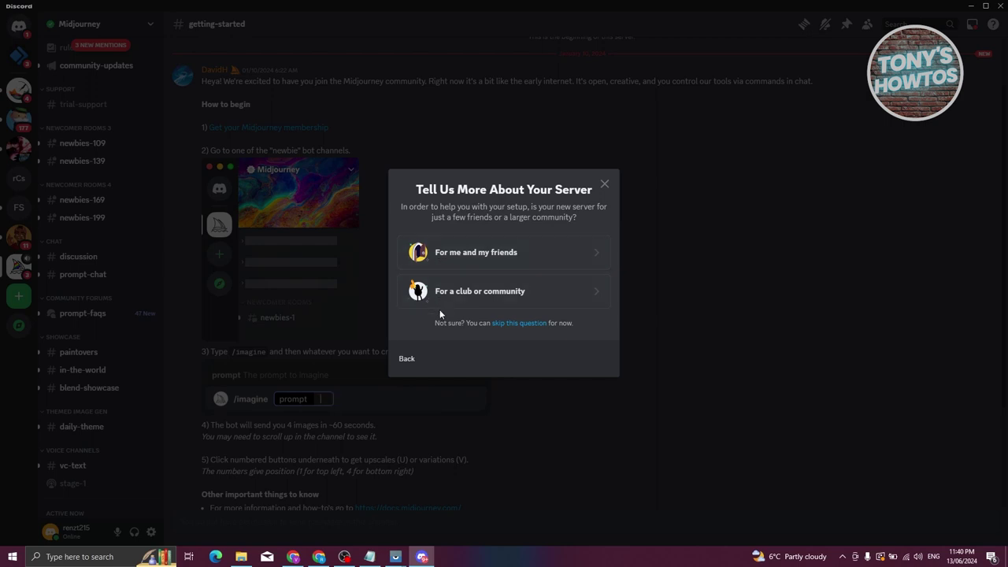
left_click(452, 254)
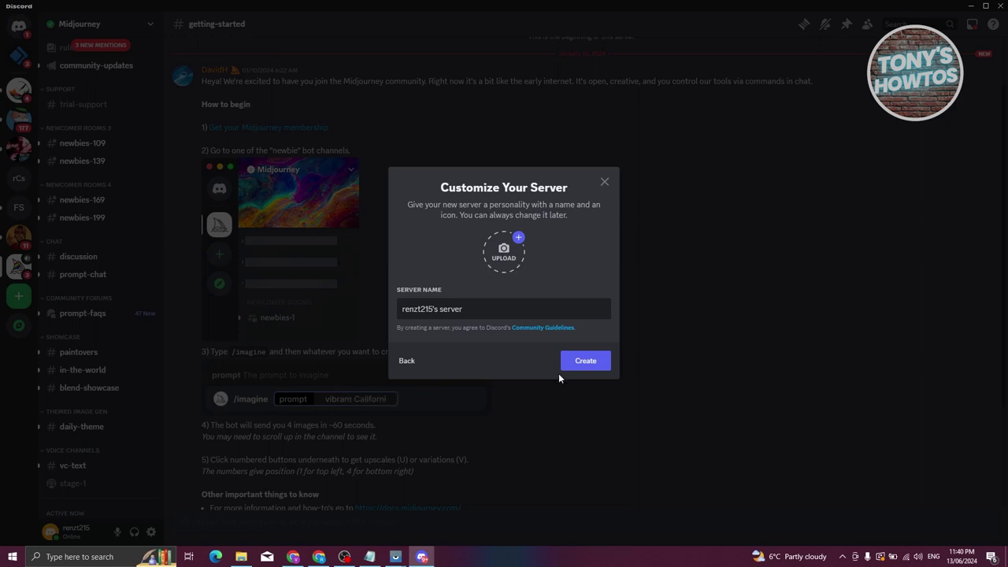
left_click(591, 359)
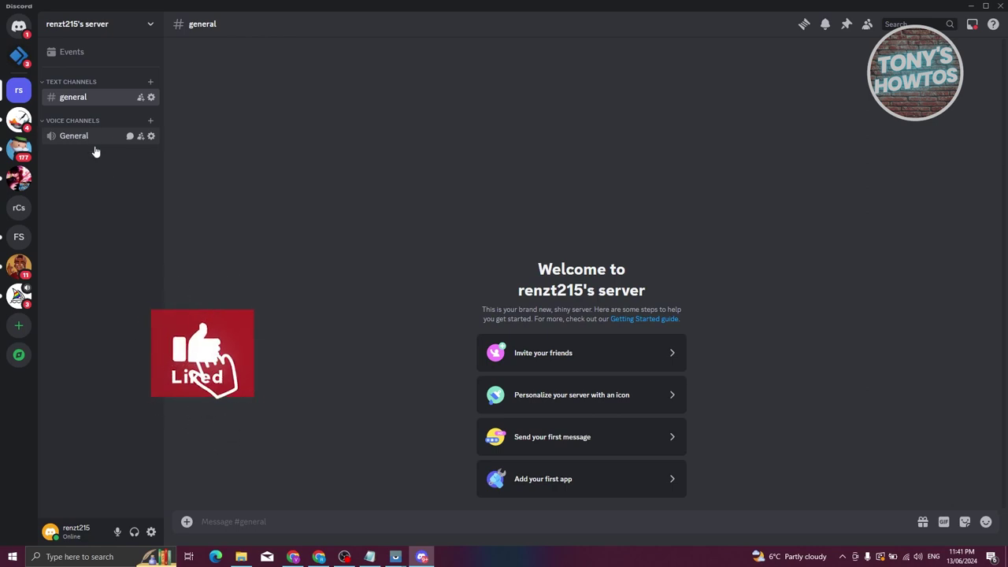
Join and leave the General voice channel, then post 'HI' in #general
left_click(74, 136)
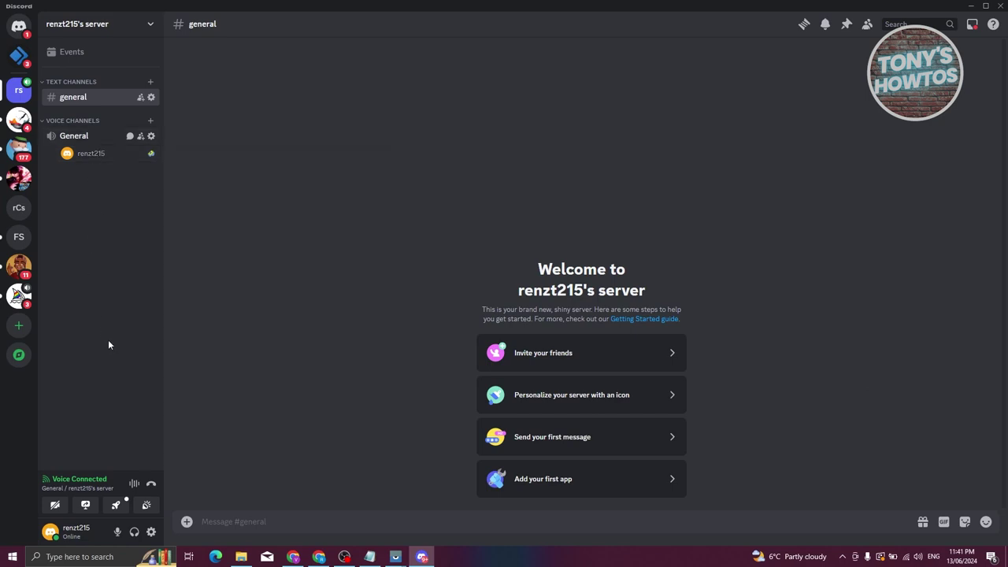
left_click(151, 483)
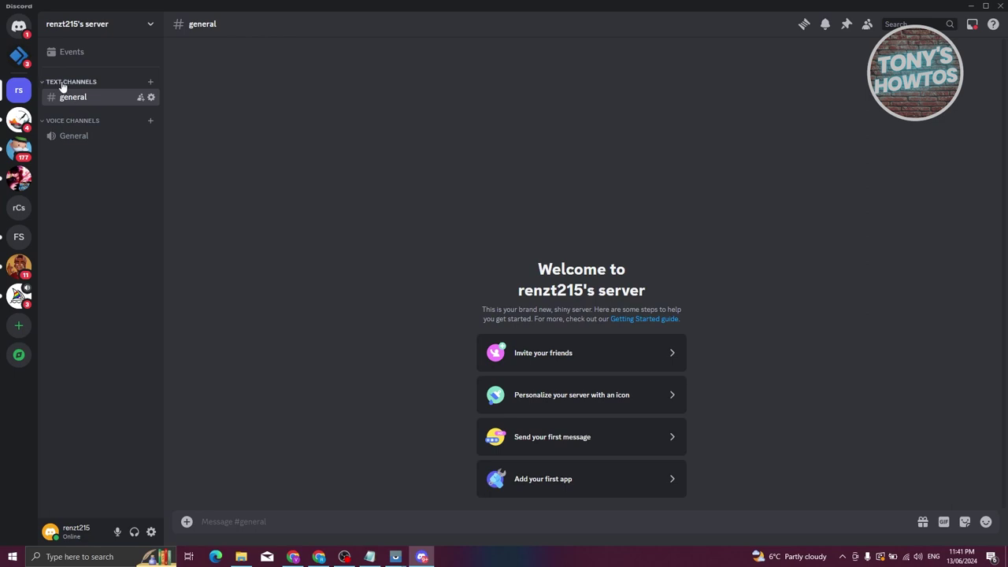
left_click(258, 526)
type("HI")
key("Return")
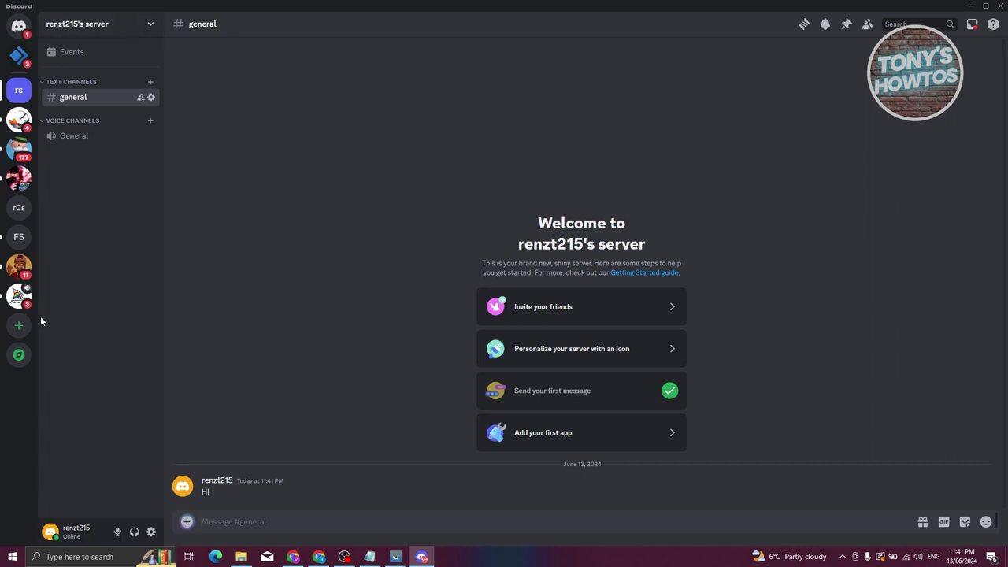
View the server's invite link, close it, and reopen the server options menu
left_click(151, 29)
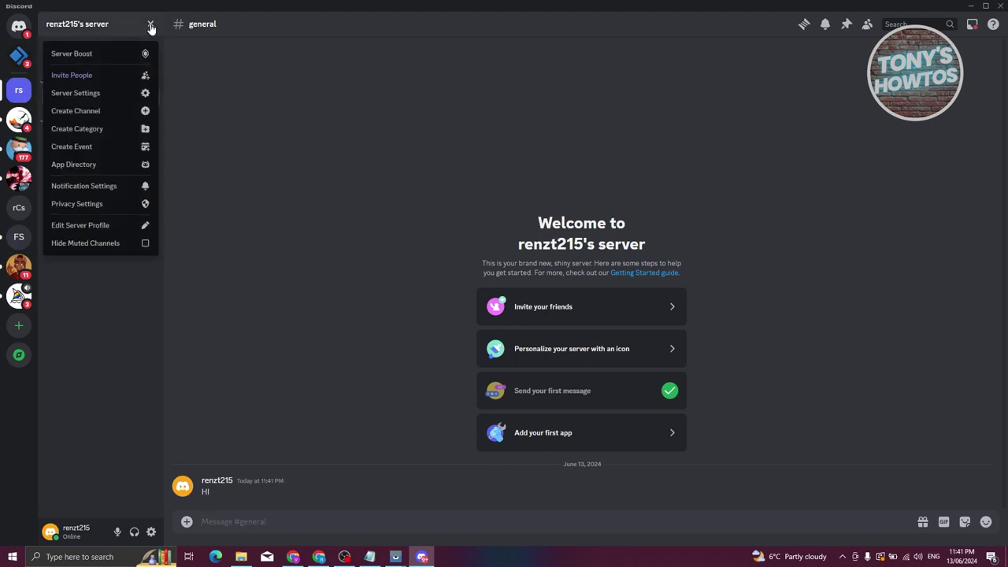
left_click(92, 79)
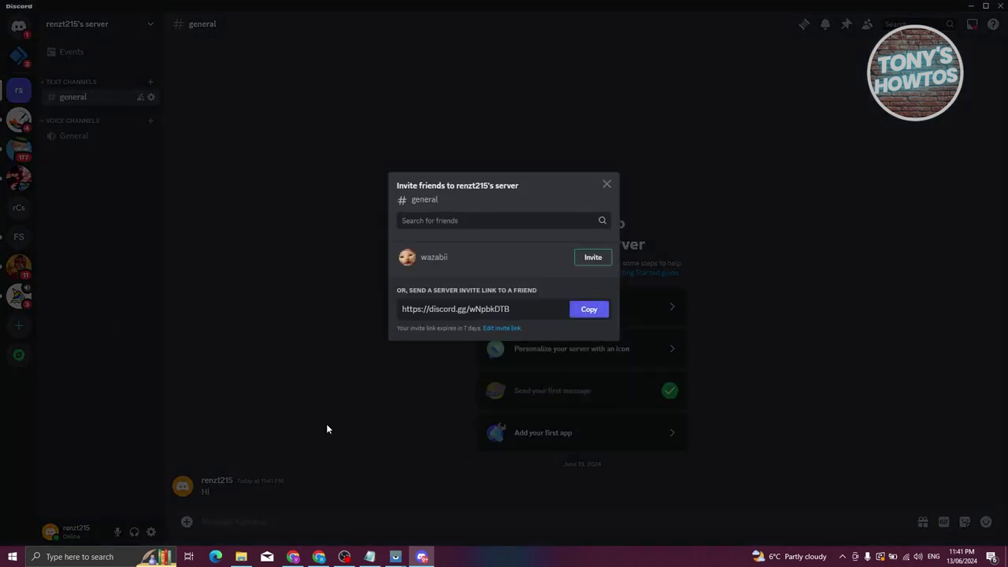
left_click(606, 185)
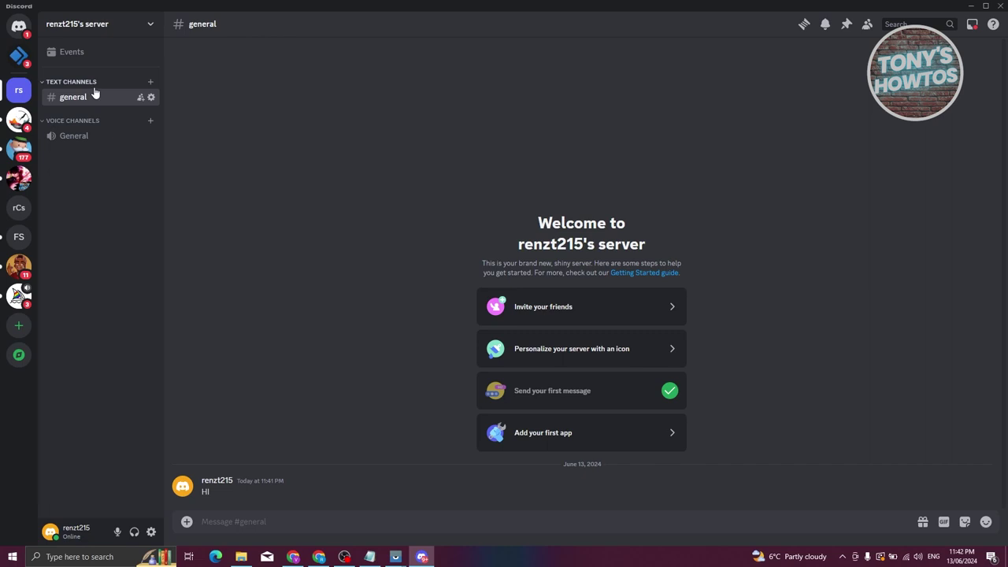
left_click(152, 27)
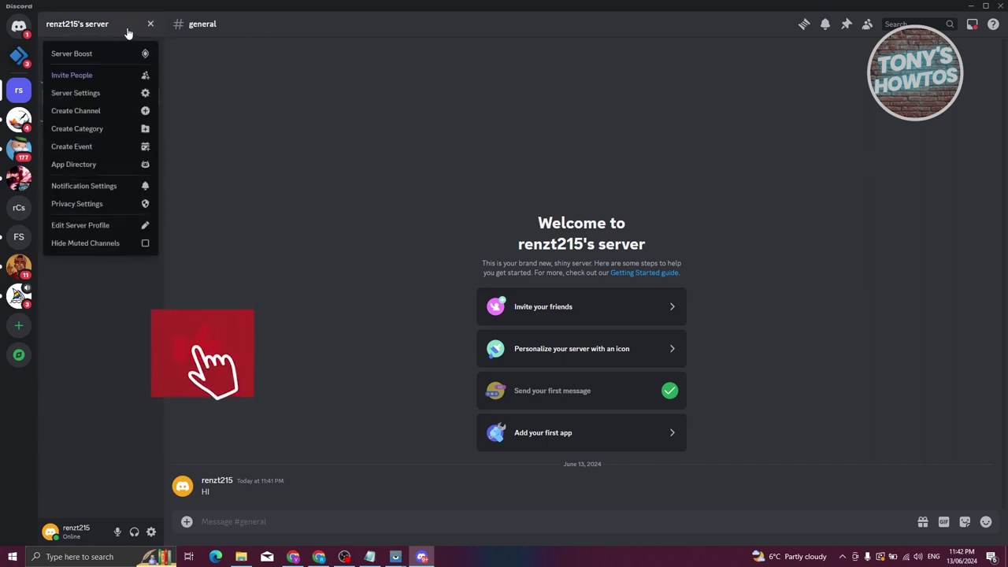
Browse Server Settings pages Roles, Emoji, Stickers, Soundboard, Widget and Server Template, then close them
left_click(92, 95)
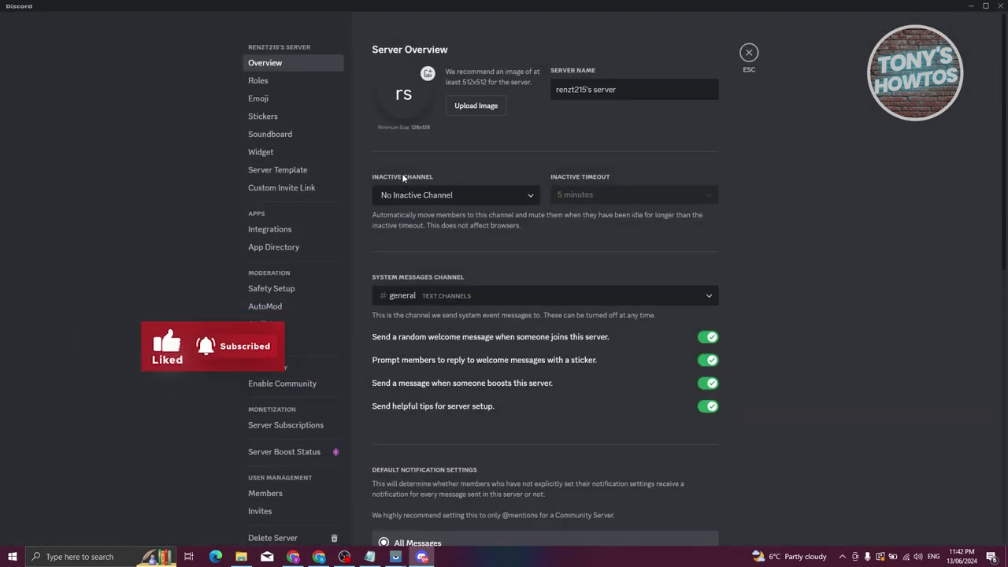
left_click(260, 82)
left_click(260, 98)
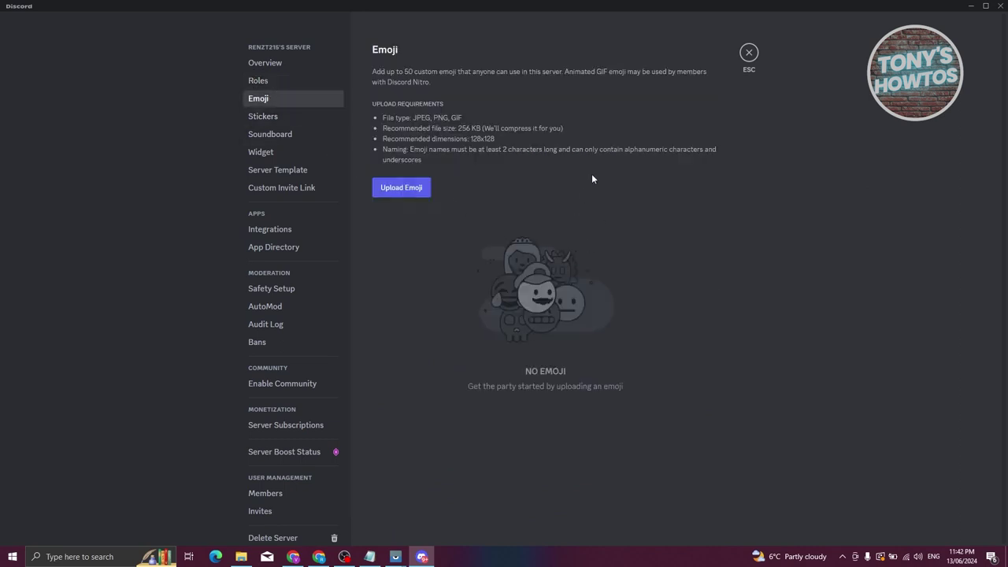
left_click(262, 117)
left_click(271, 135)
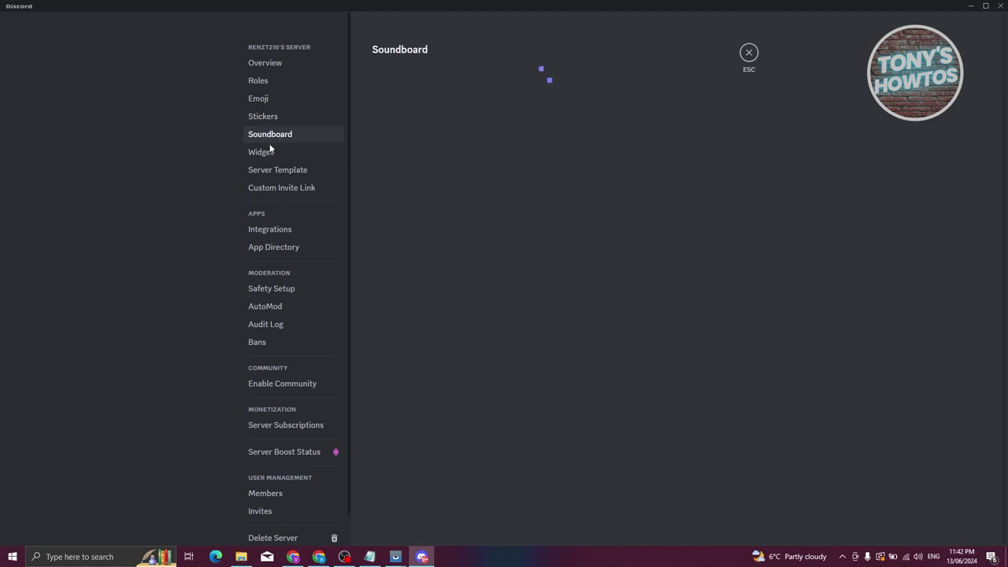
left_click(266, 151)
left_click(272, 169)
scroll(306, 315, "down", 1)
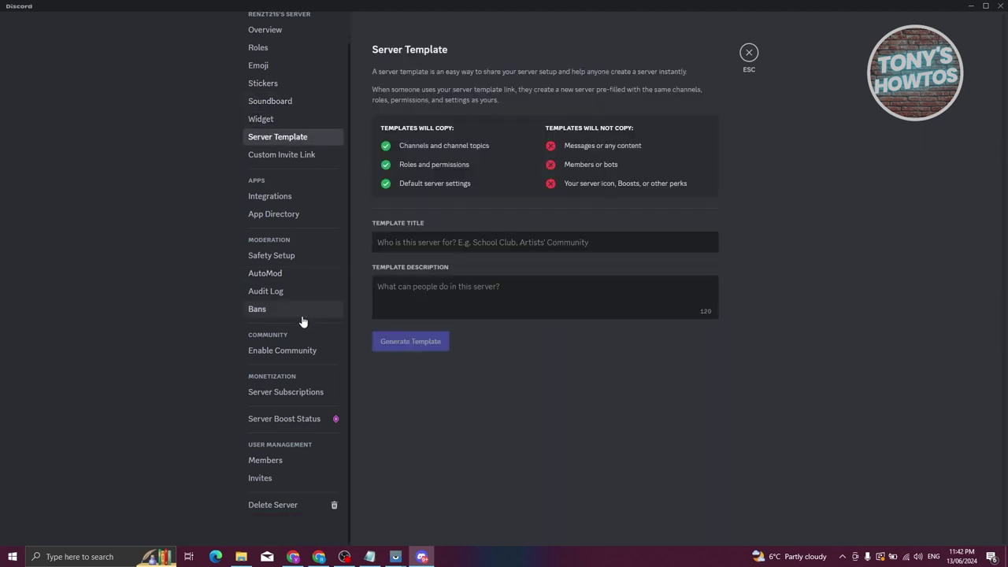
scroll(301, 319, "up", 1)
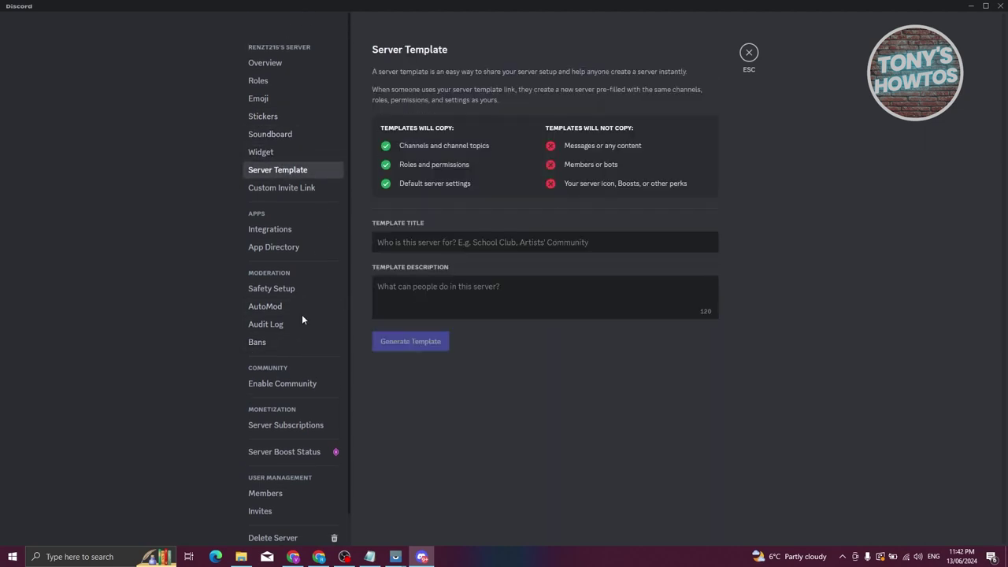
left_click(748, 54)
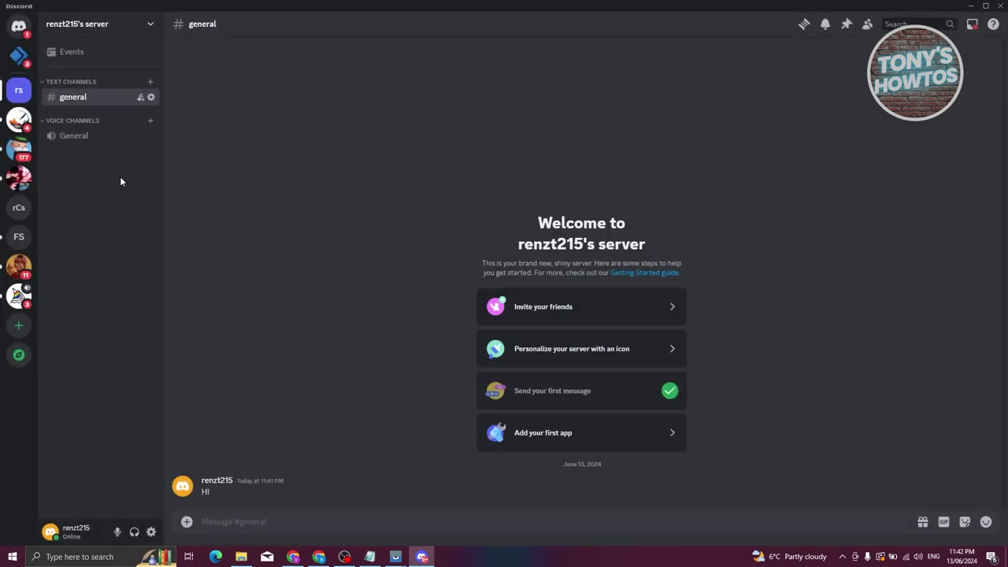
Begin a new channel with type Voice and the Private Channel toggle switched on
left_click(153, 25)
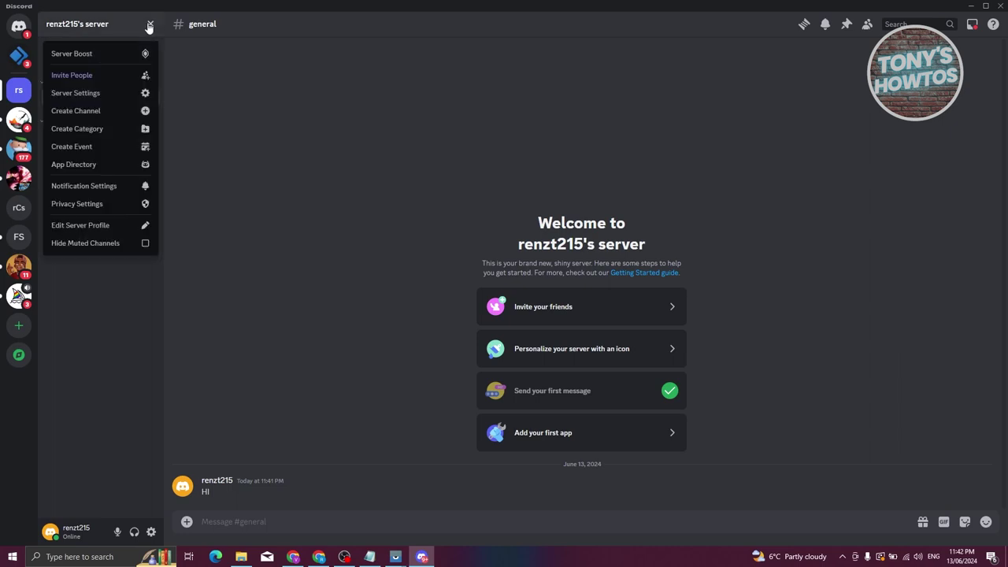
left_click(93, 116)
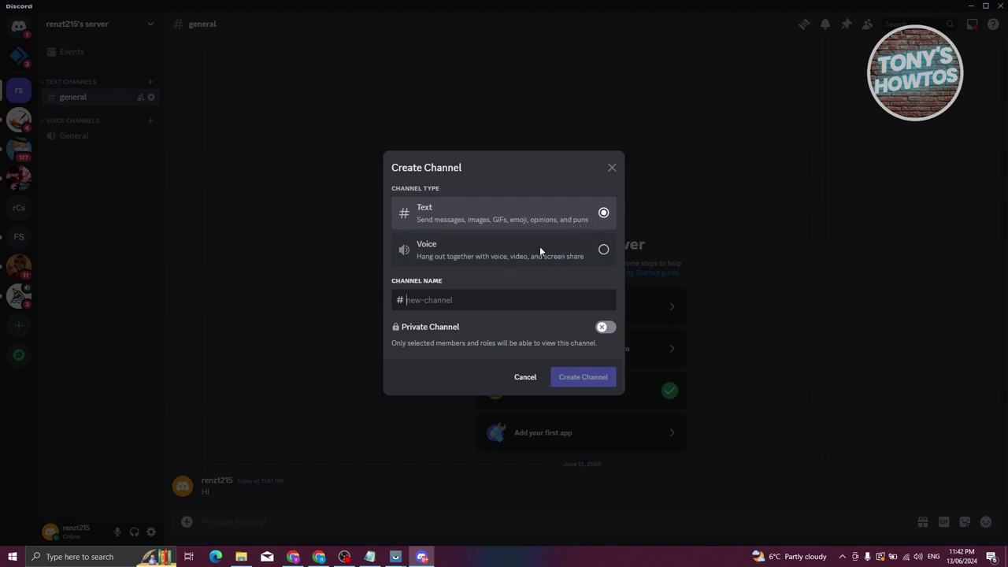
left_click(603, 249)
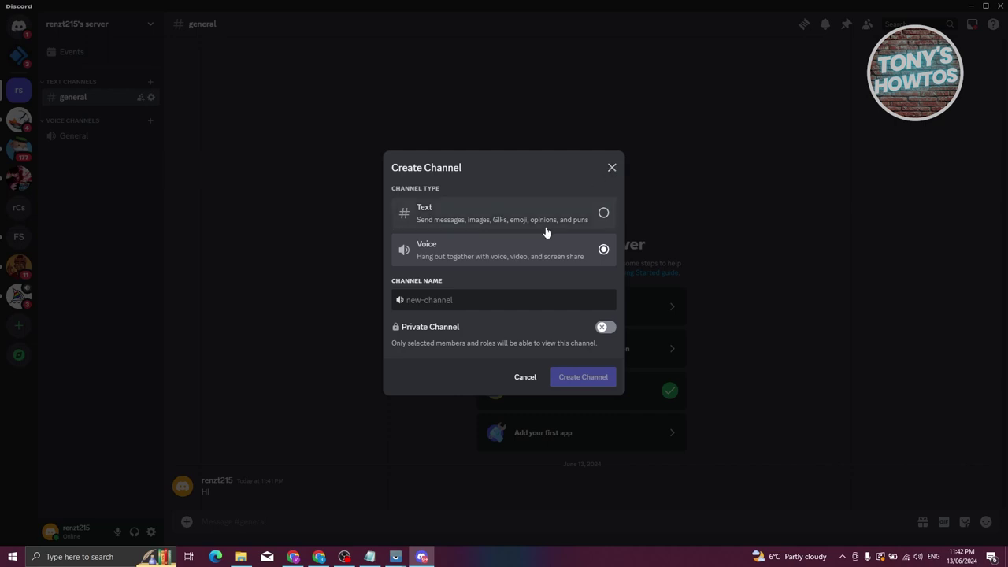
left_click(604, 330)
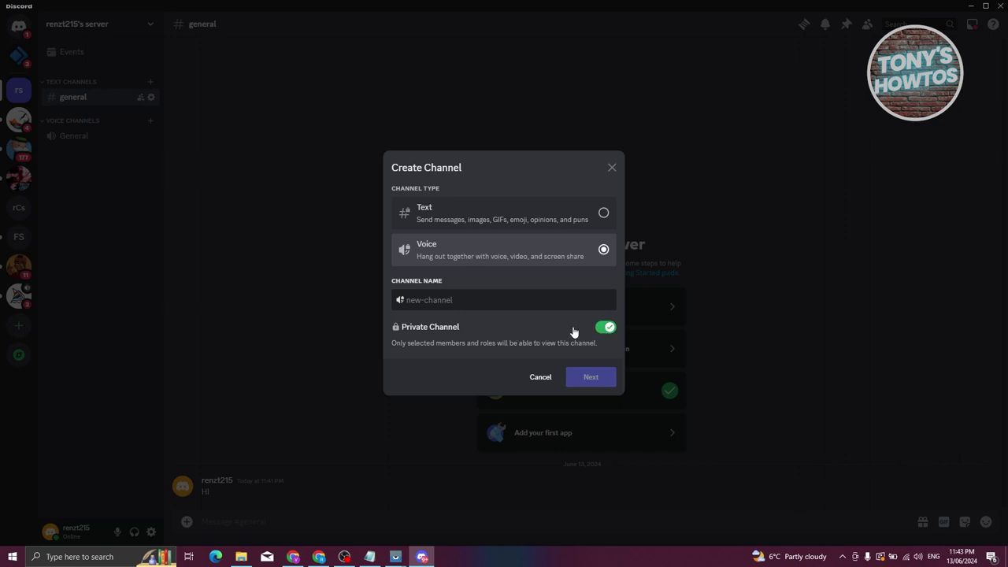
Cancel the channel creation, then open and dismiss the server options menu
left_click(612, 168)
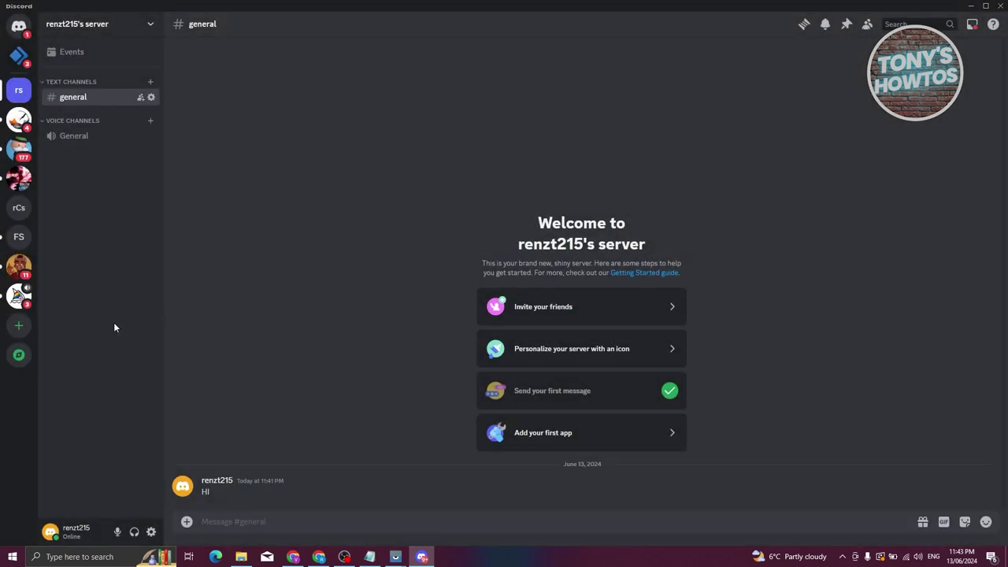
left_click(150, 25)
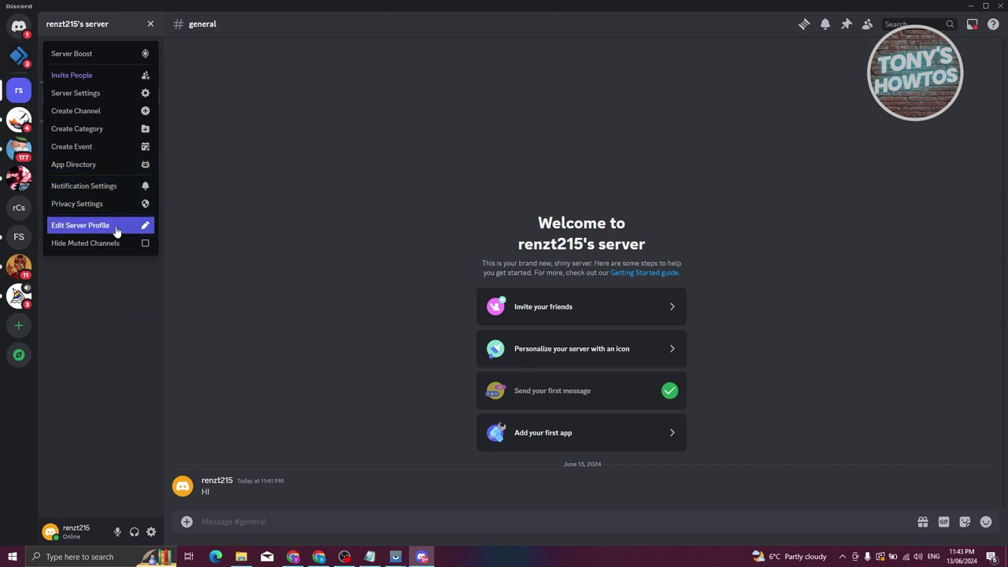
left_click(114, 344)
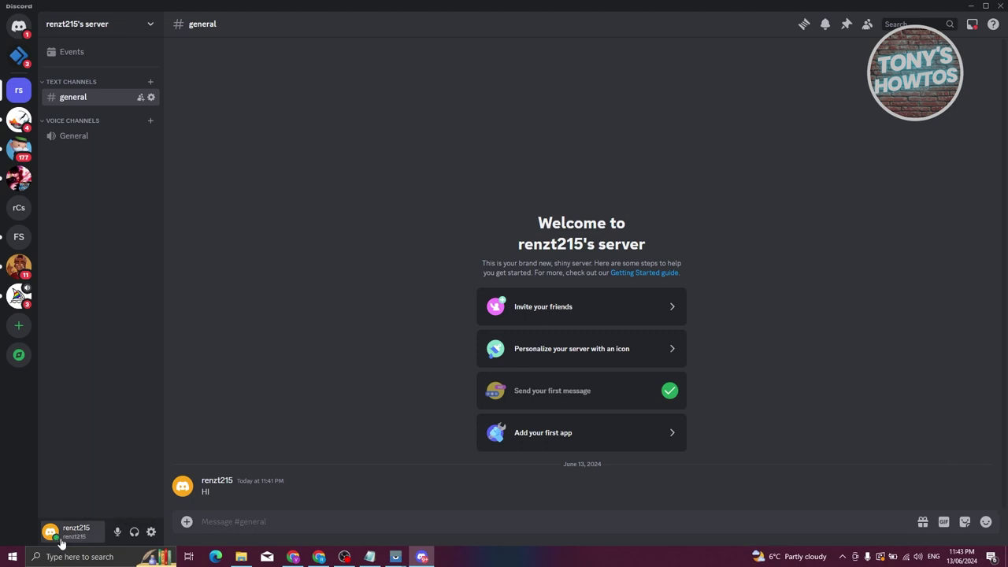
left_click(119, 533)
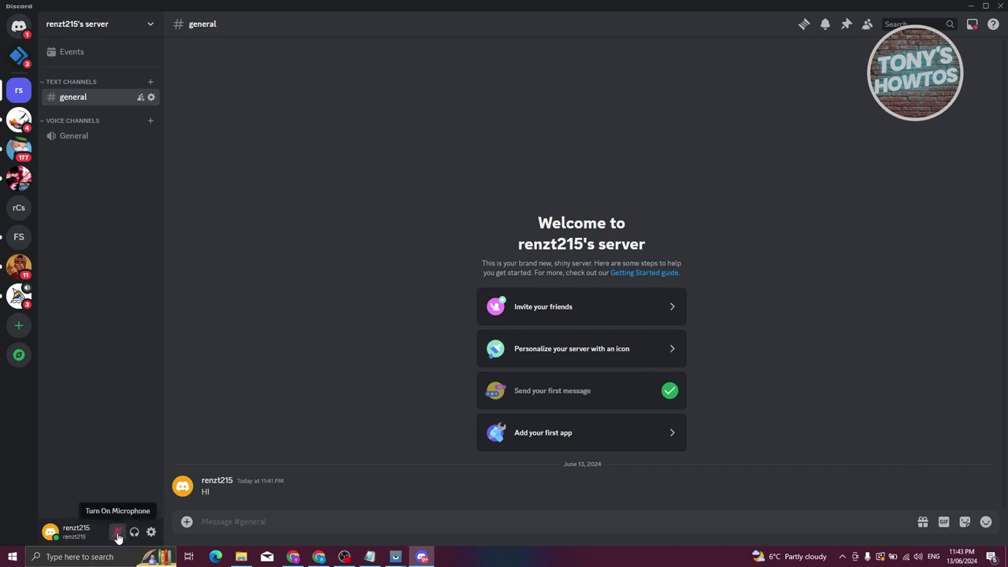
left_click(118, 534)
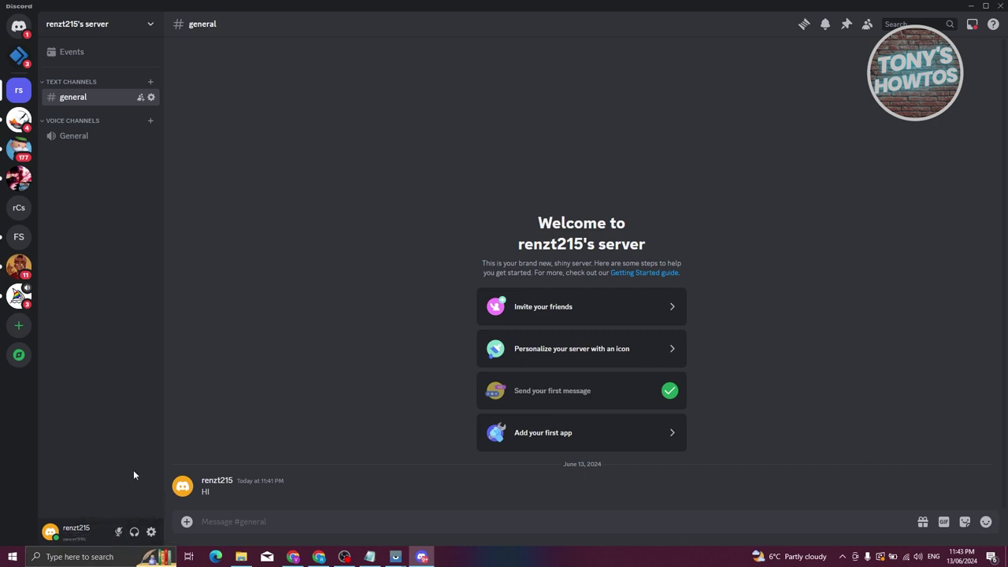
left_click(135, 533)
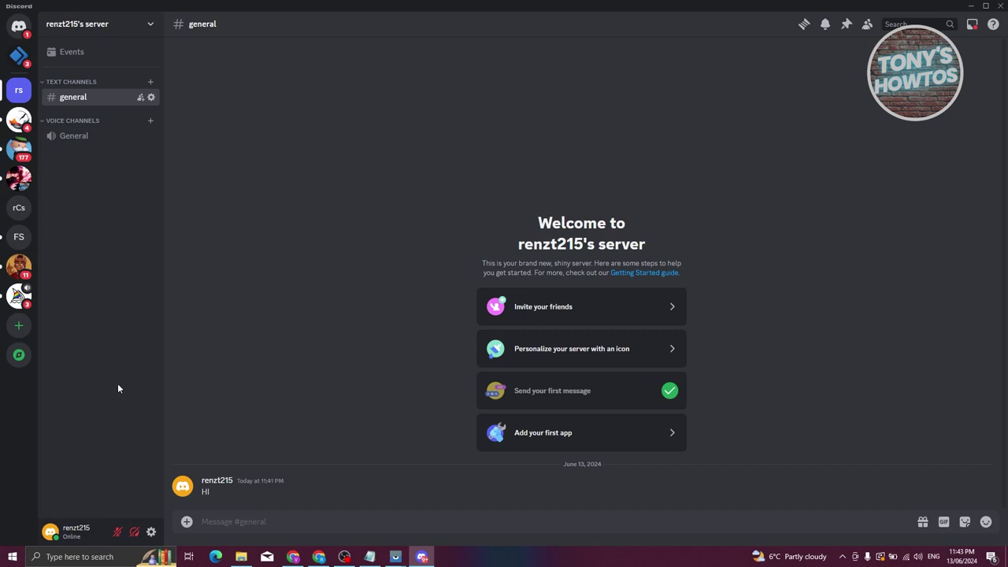
left_click(135, 533)
Browse User Settings pages My Account, Profiles, Family Center, Privacy & Safety and Devices, ending on Voice & Video
left_click(151, 532)
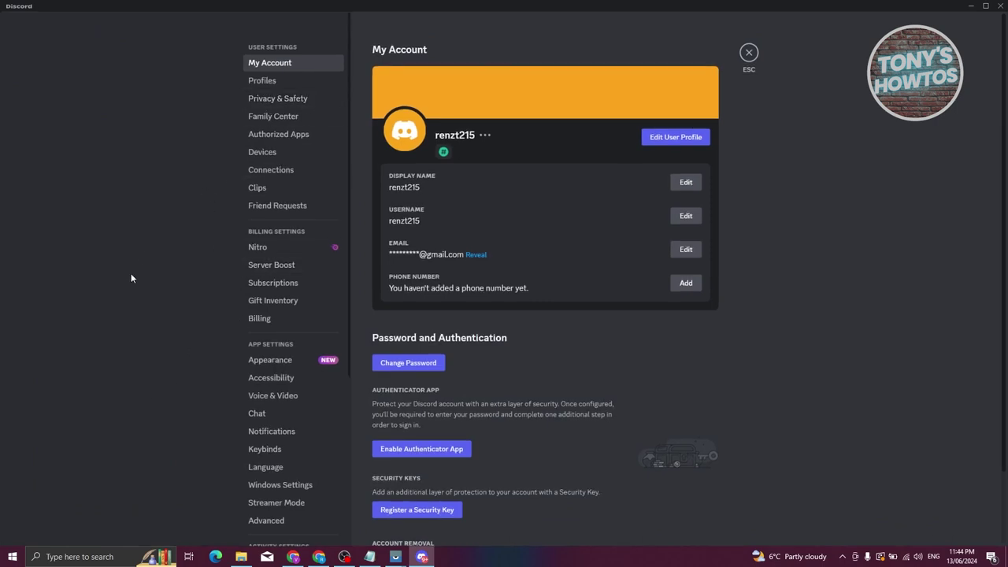
scroll(668, 305, "down", 1)
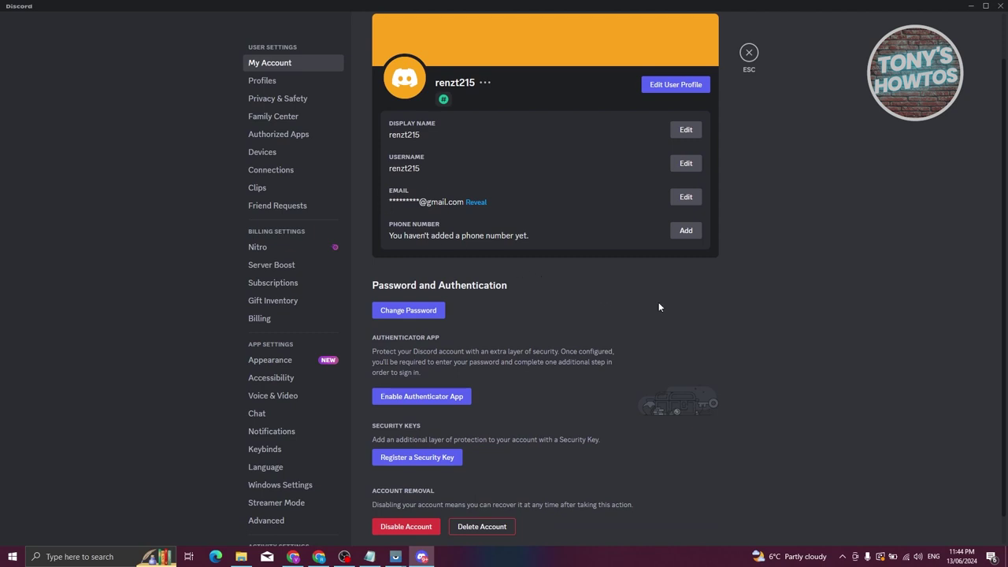
scroll(659, 307, "up", 1)
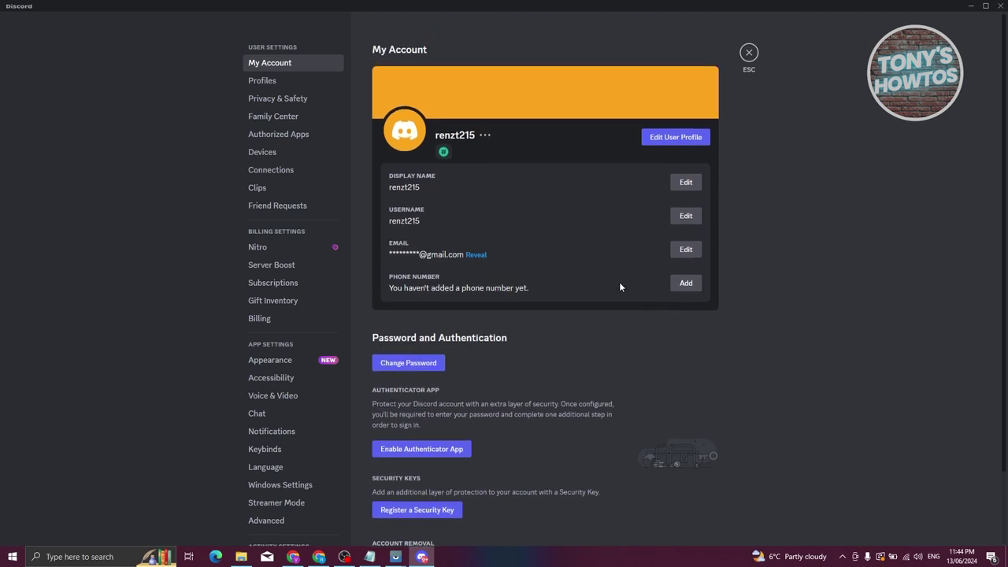
left_click(260, 83)
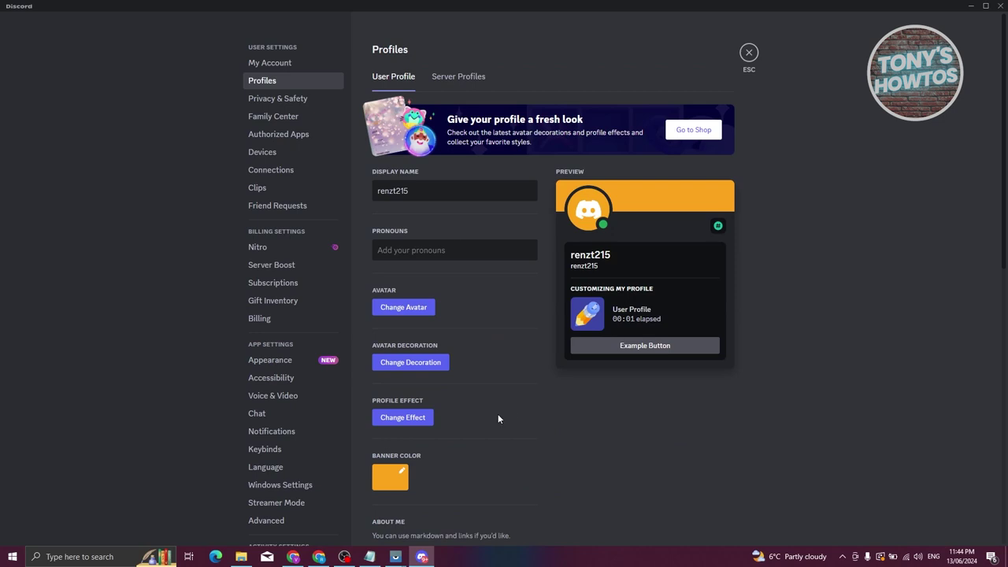
left_click(293, 117)
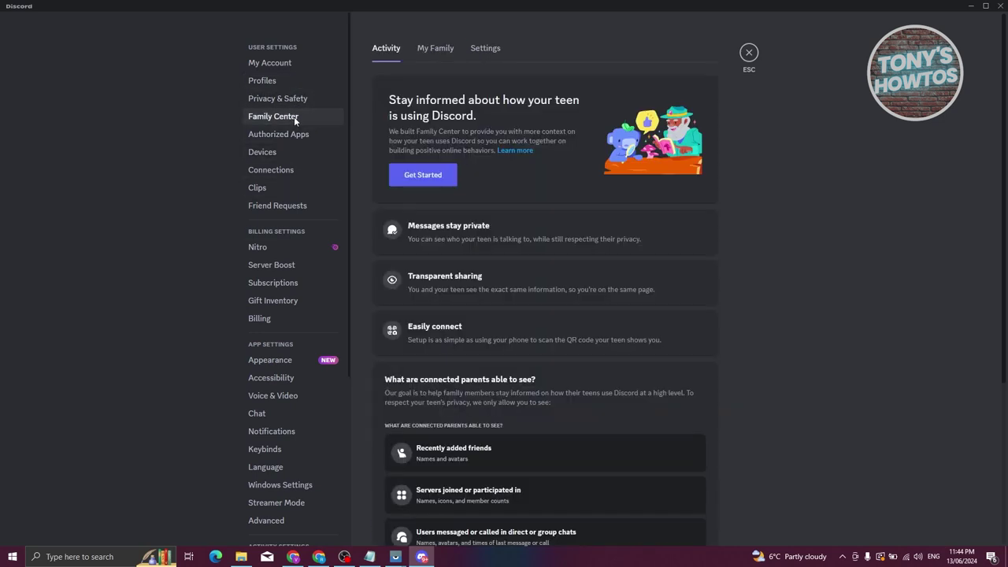
left_click(298, 100)
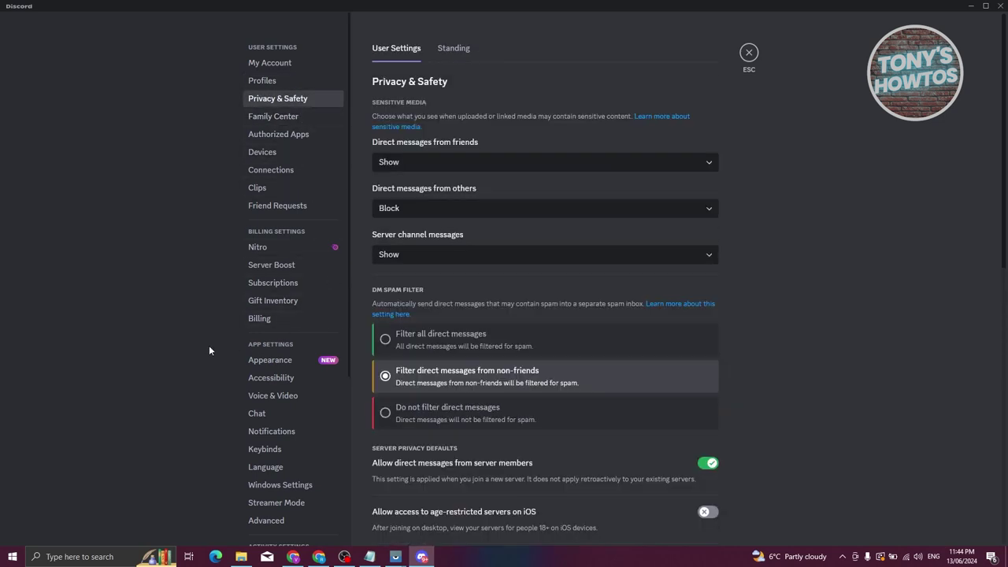
left_click(306, 153)
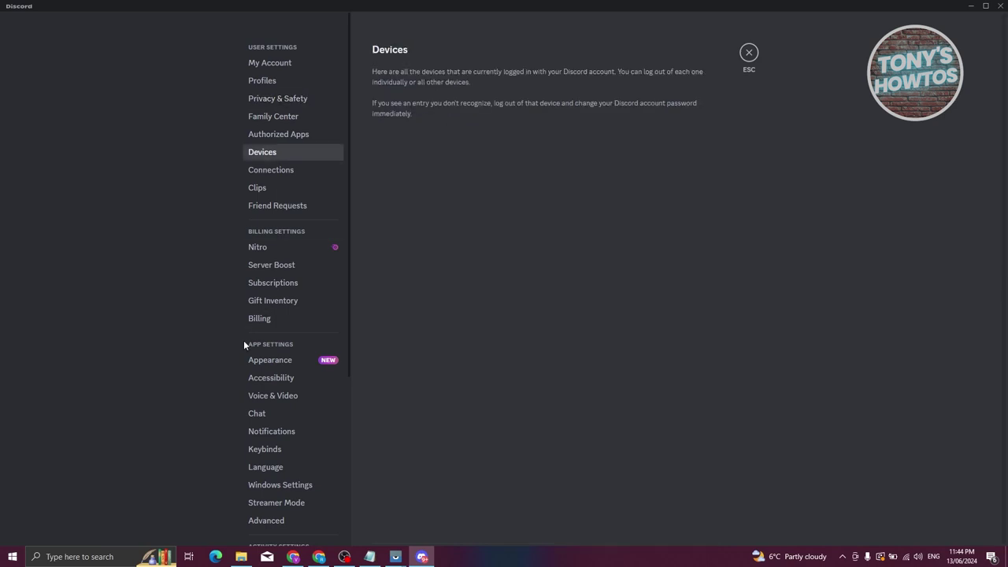
left_click(256, 397)
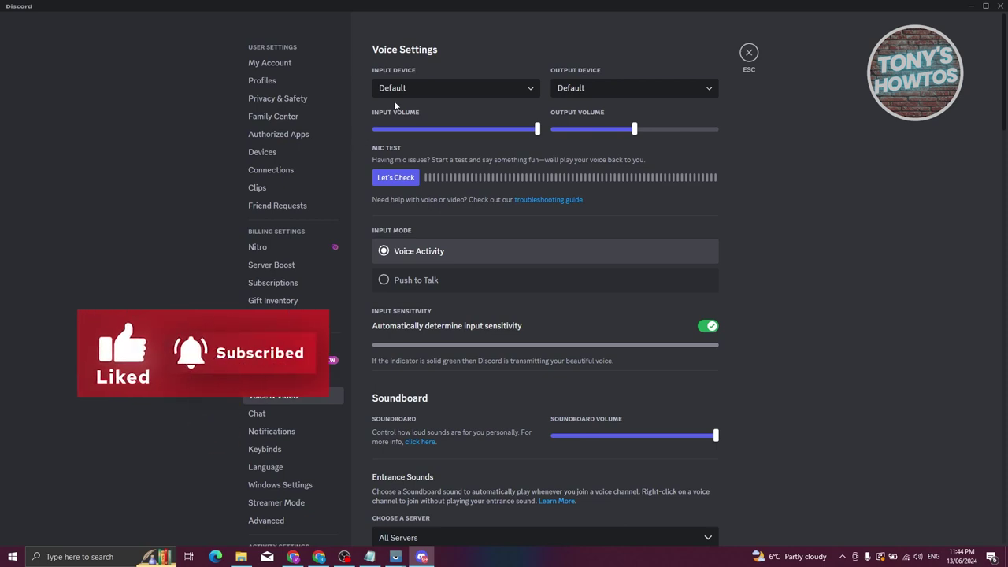
left_click(515, 88)
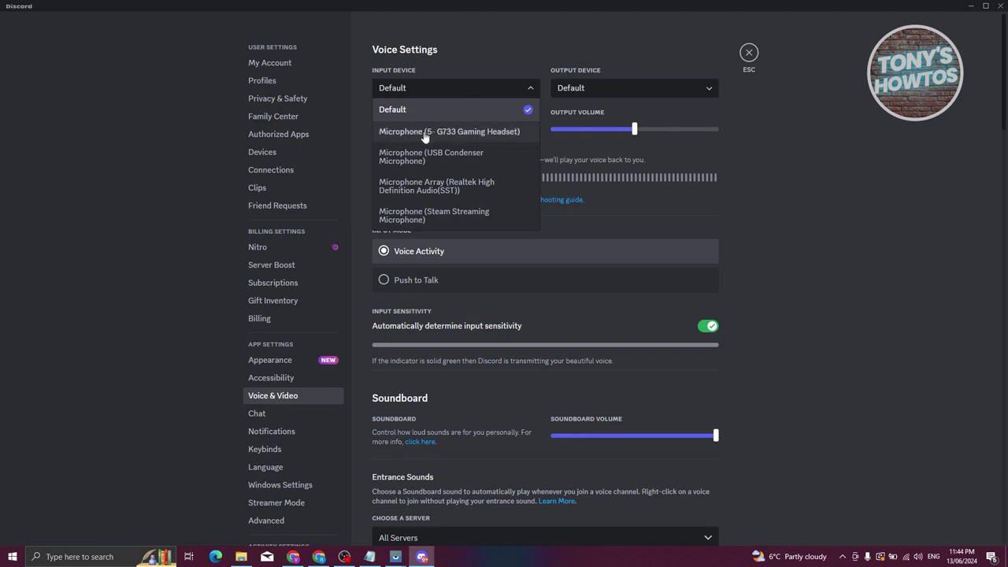
left_click(619, 78)
left_click(619, 93)
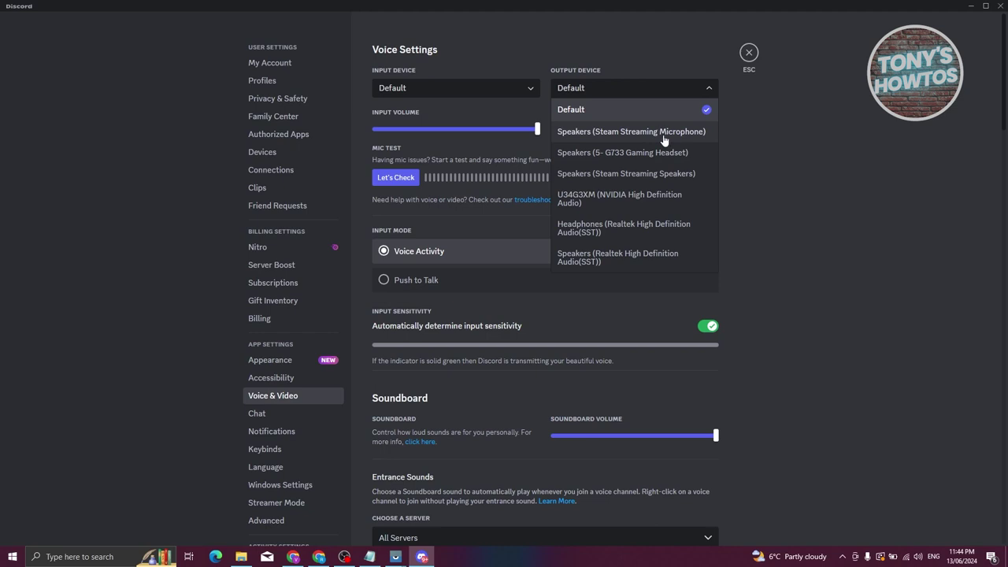
left_click(827, 99)
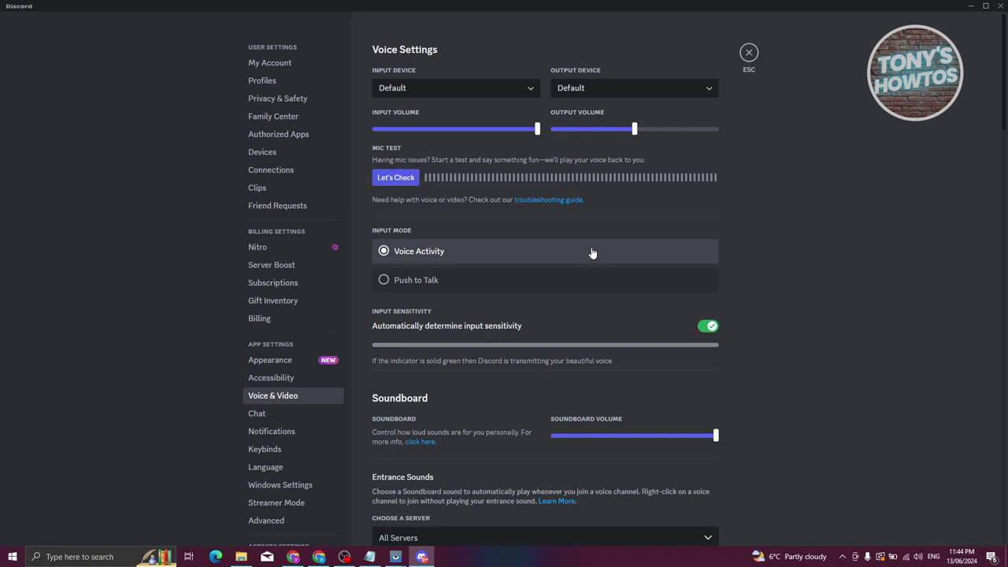
scroll(581, 252, "down", 2)
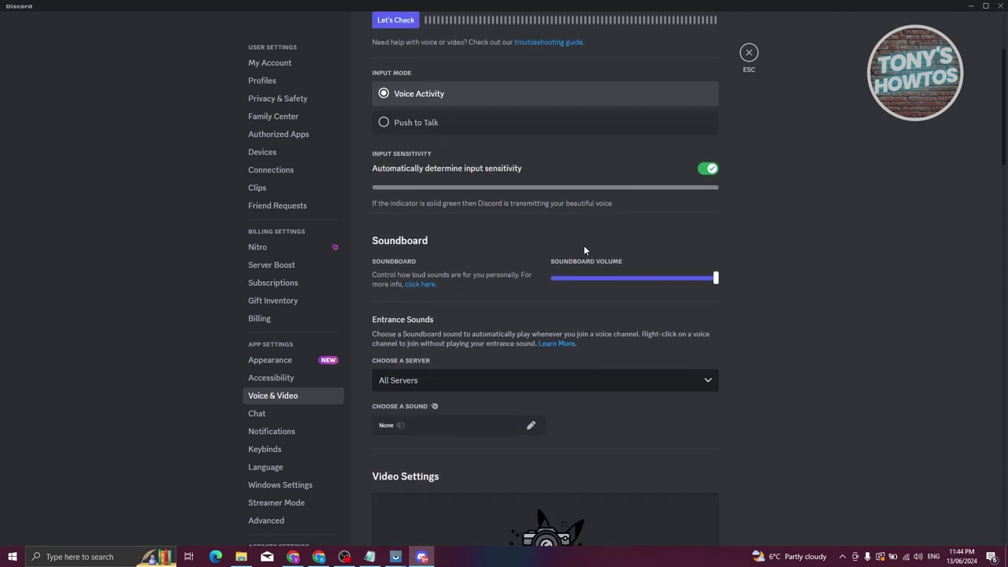
scroll(568, 258, "down", 3)
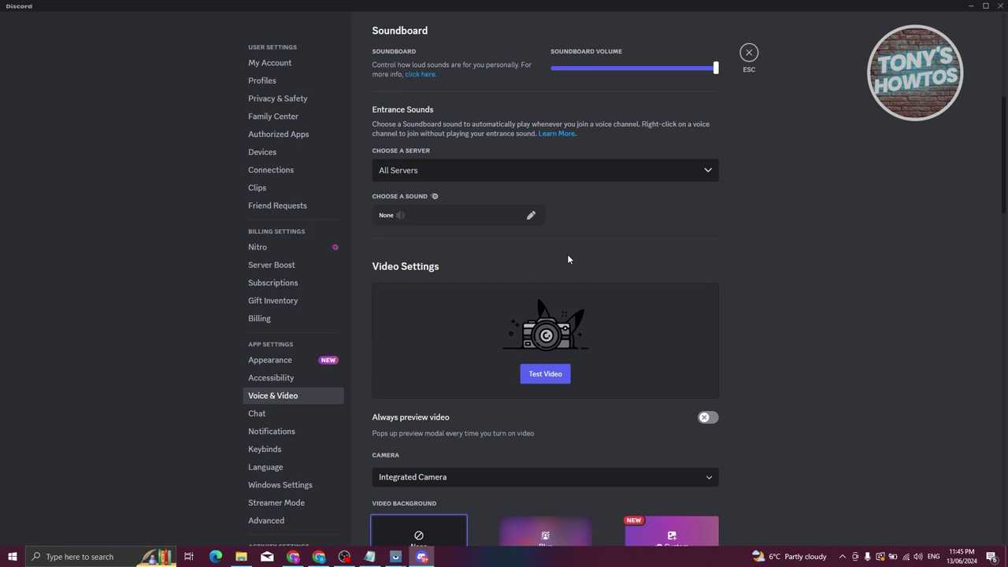
scroll(570, 267, "down", 3)
scroll(551, 279, "down", 1)
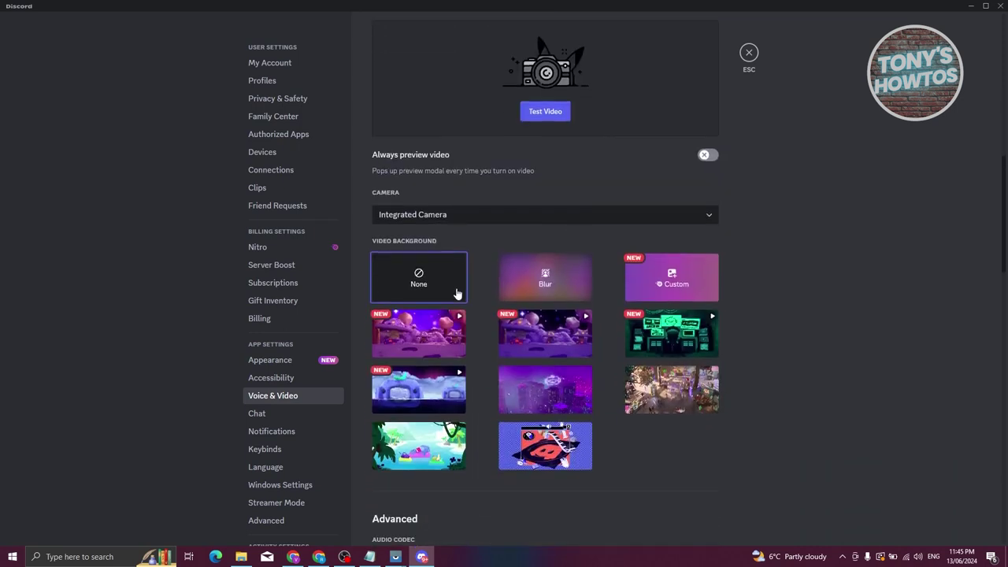
scroll(532, 271, "down", 3)
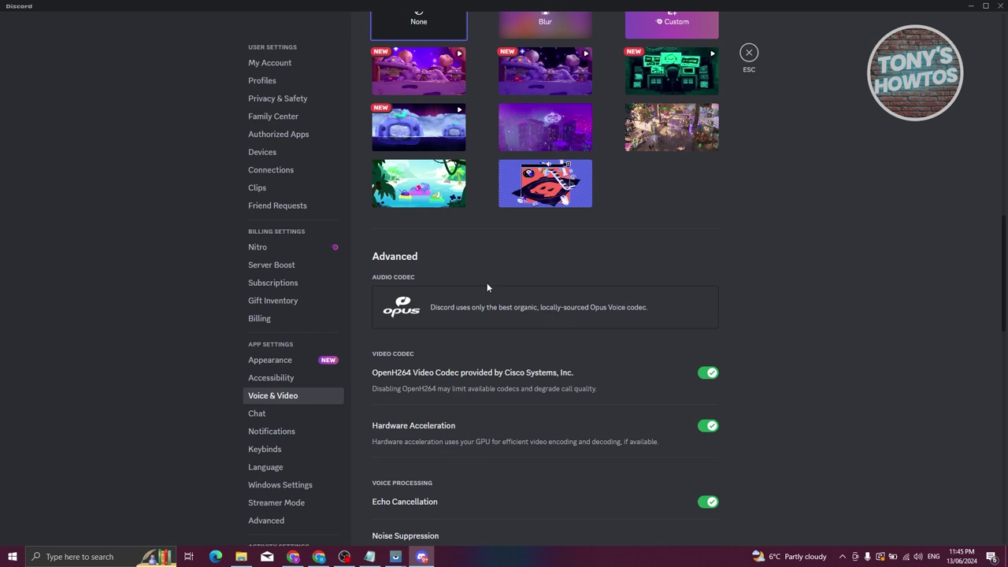
scroll(487, 287, "down", 2)
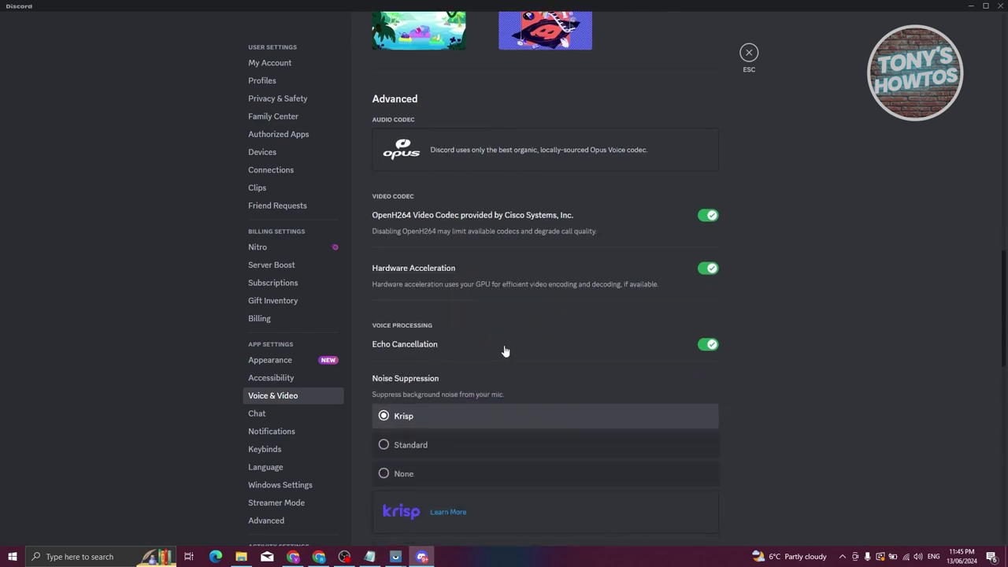
scroll(510, 341, "down", 5)
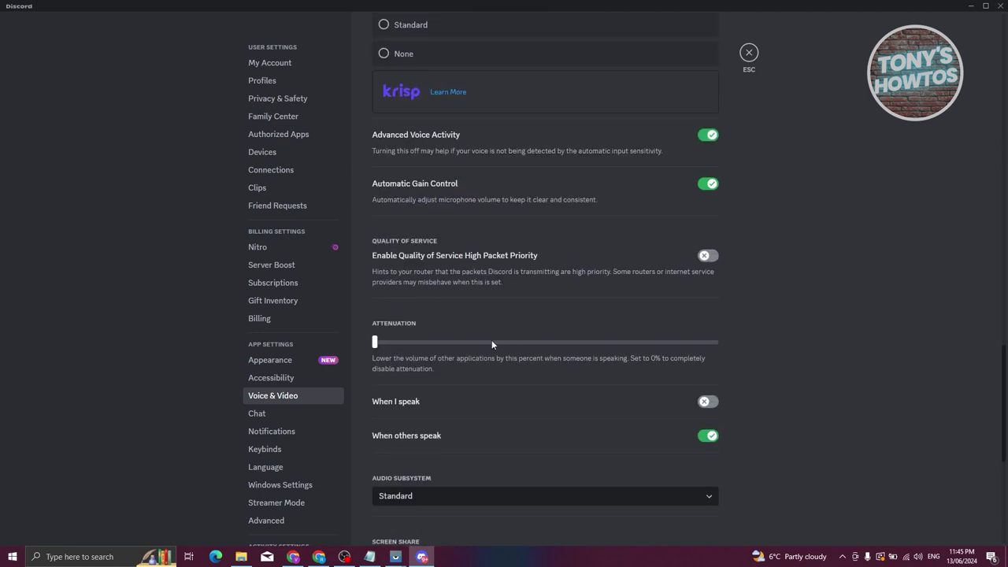
scroll(492, 340, "up", 1)
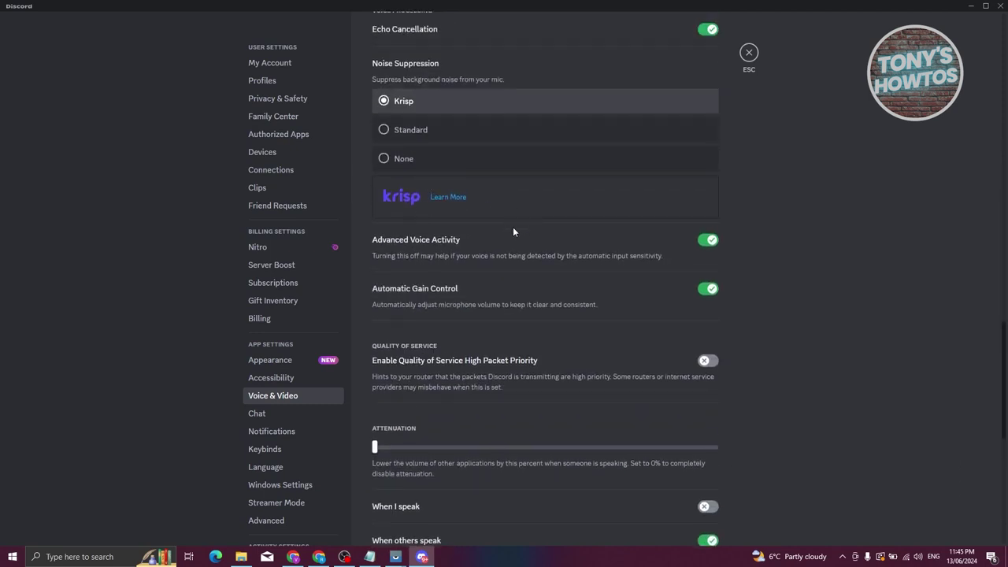
scroll(512, 230, "up", 2)
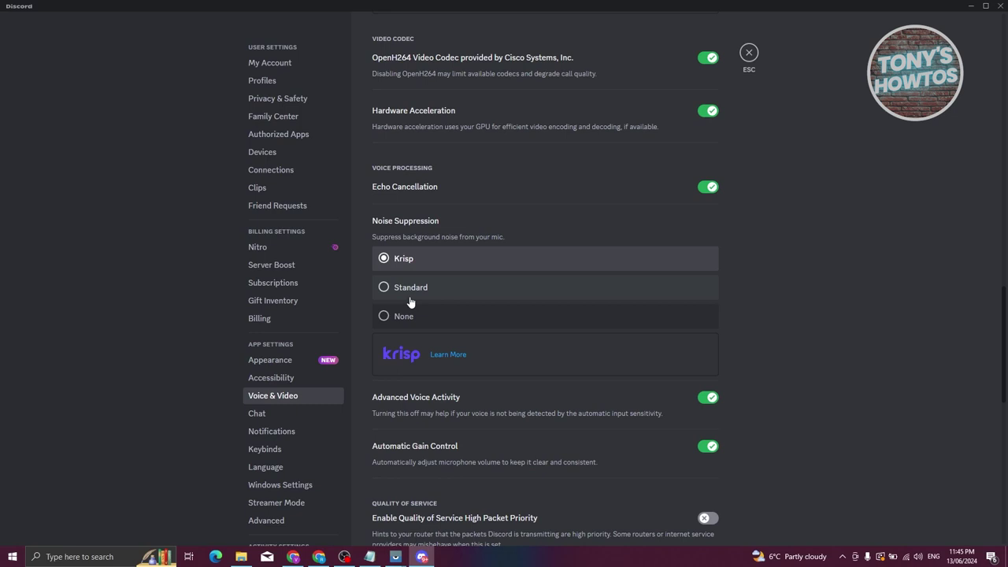
scroll(588, 275, "down", 5)
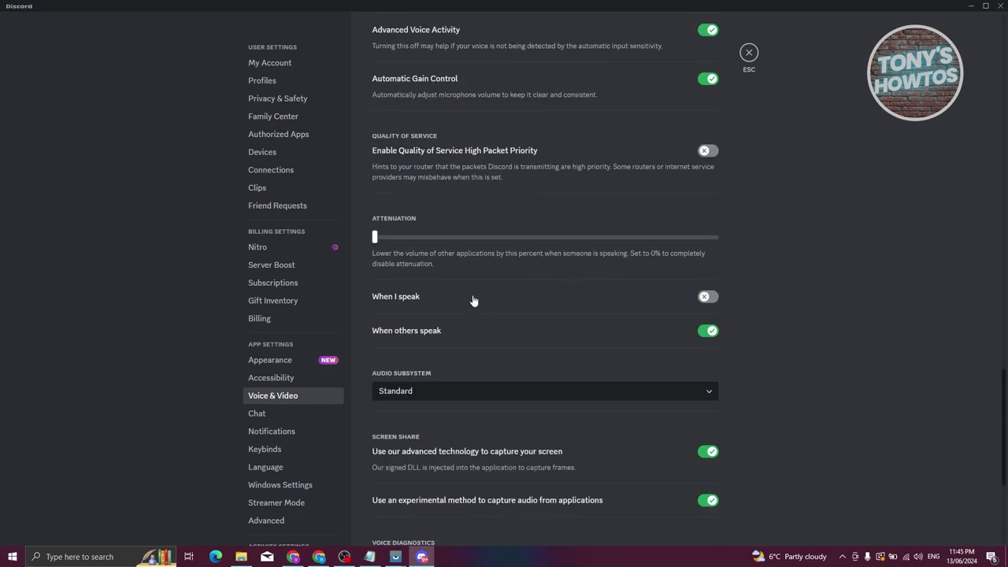
left_click(747, 55)
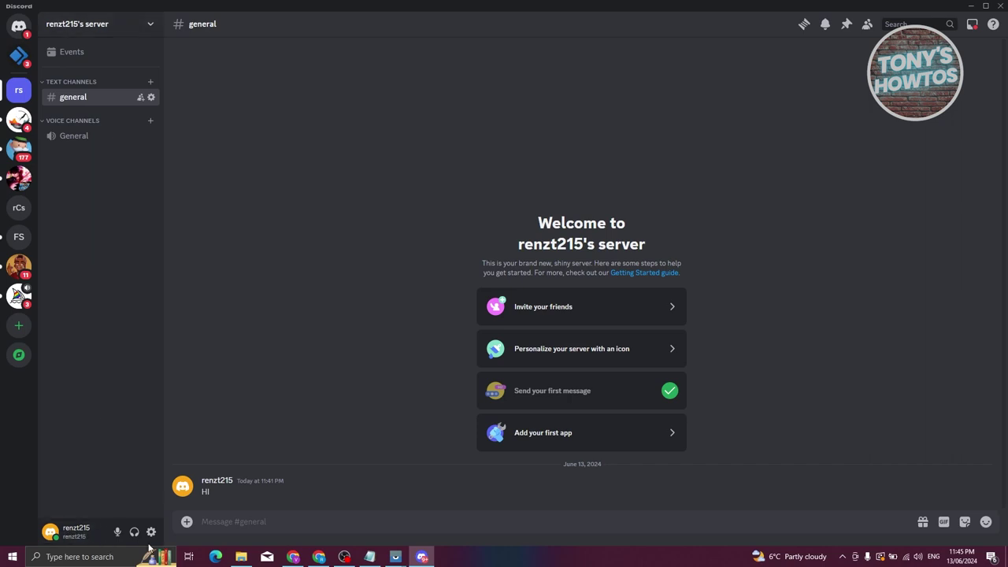
Open the Direct Messages home, showing the Dyno bot conversation and its profile panel
left_click(20, 27)
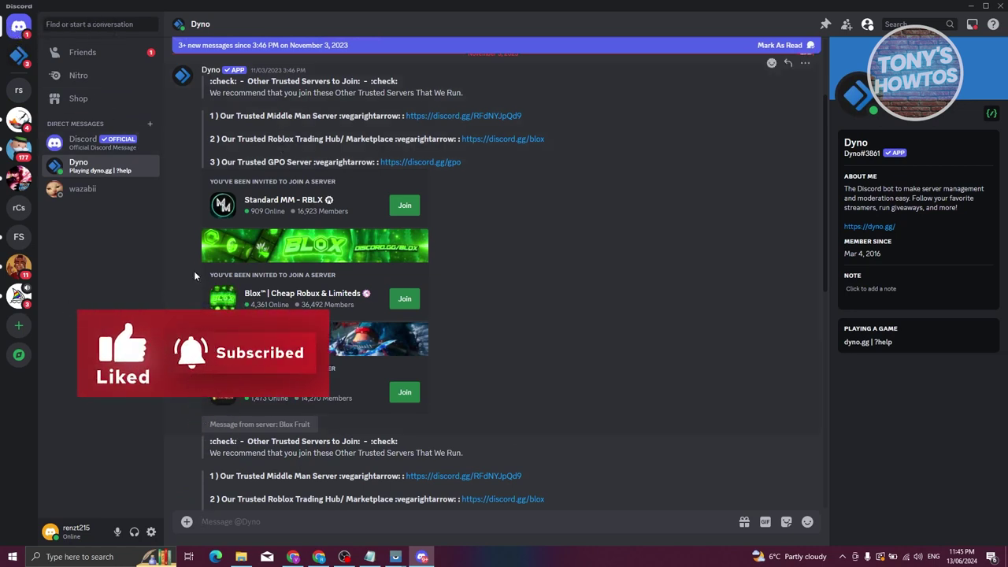
Browse the Shop's decorations and effects, ending on Nitro plans comparing A$4.49 Basic with A$12.99 Nitro
left_click(85, 52)
left_click(88, 77)
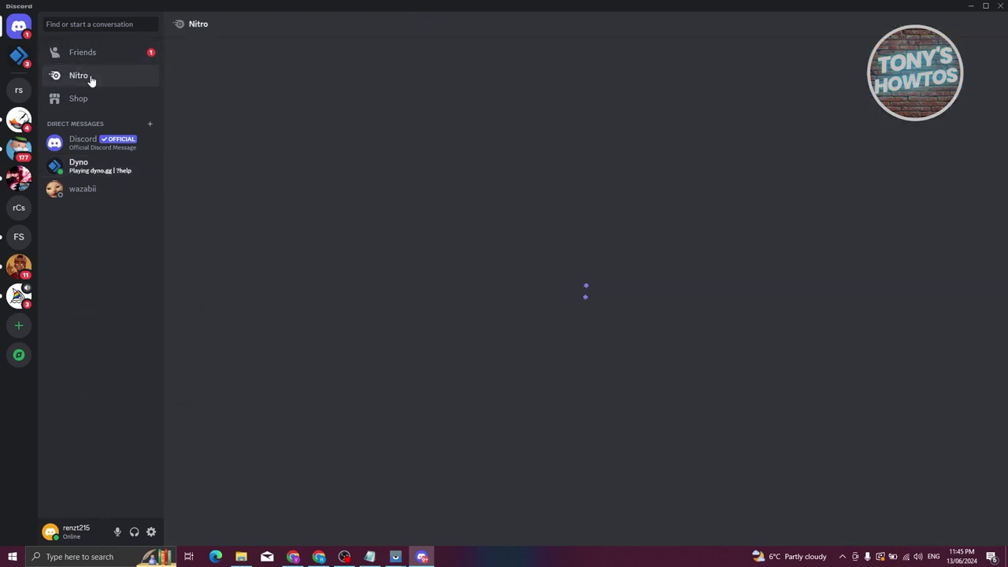
left_click(88, 99)
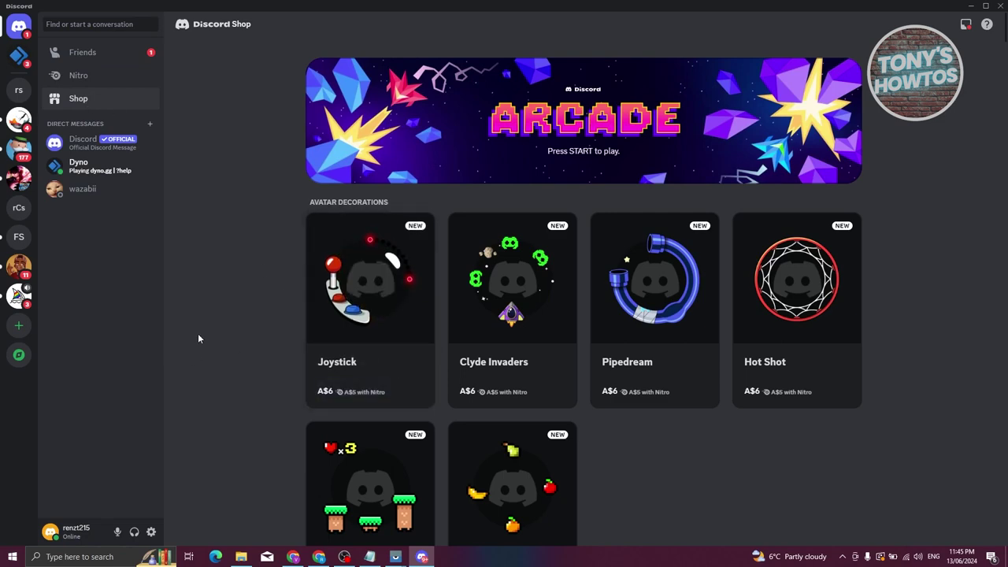
scroll(245, 264, "down", 5)
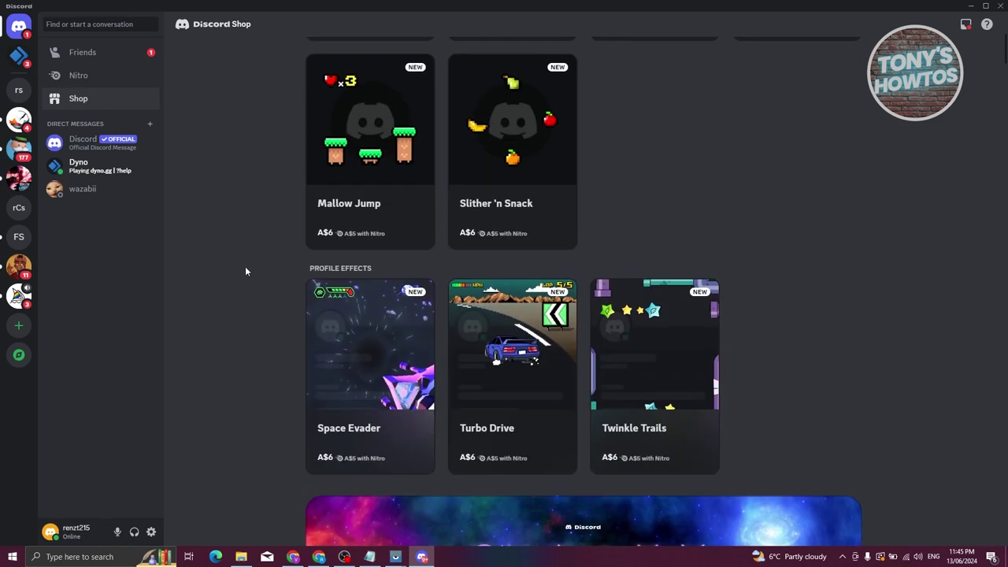
scroll(247, 277, "up", 5)
left_click(87, 75)
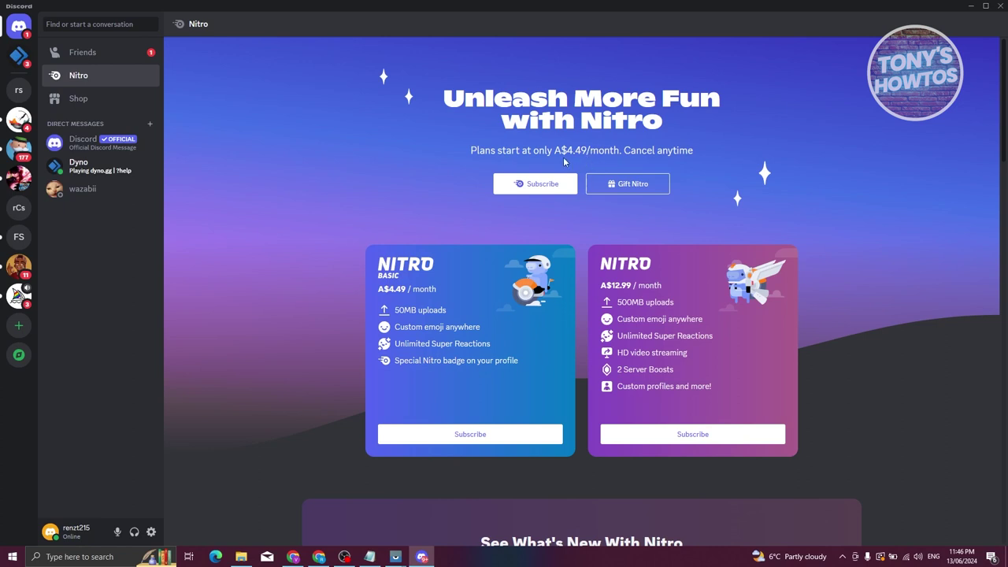
Check the Online, All, Pending and Blocked friends tabs, then show the Add Friend username page
left_click(94, 60)
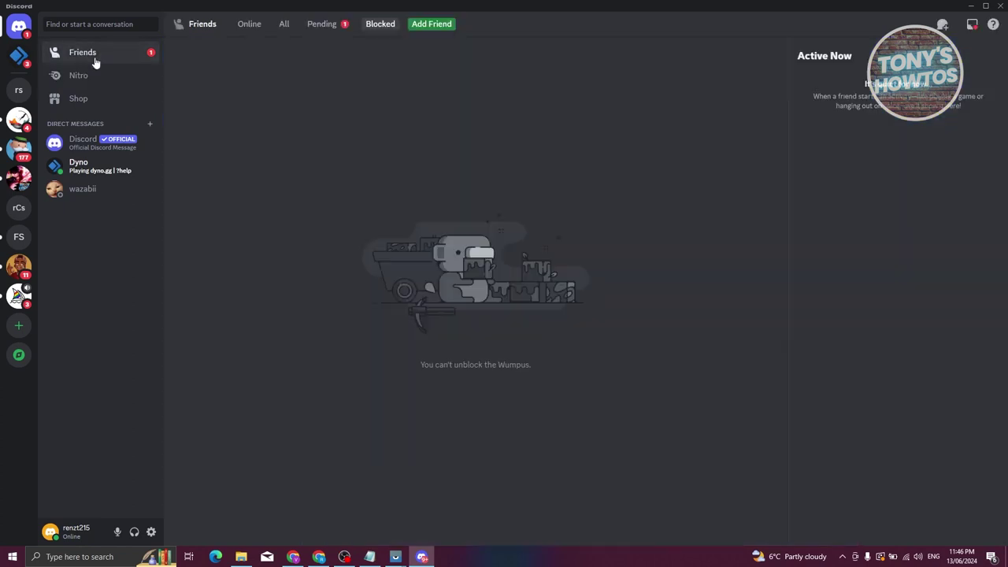
left_click(249, 25)
left_click(284, 26)
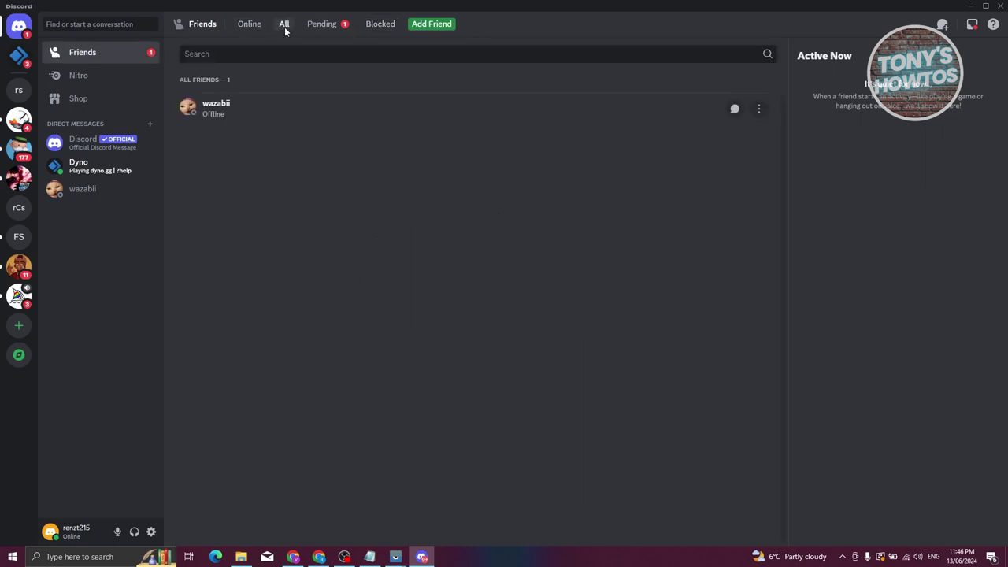
left_click(321, 26)
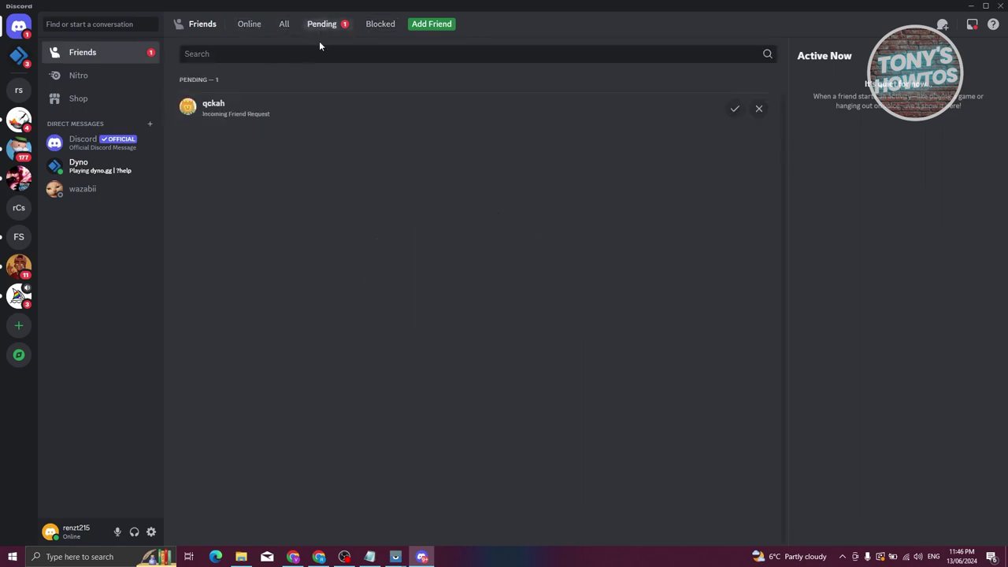
left_click(381, 25)
left_click(249, 26)
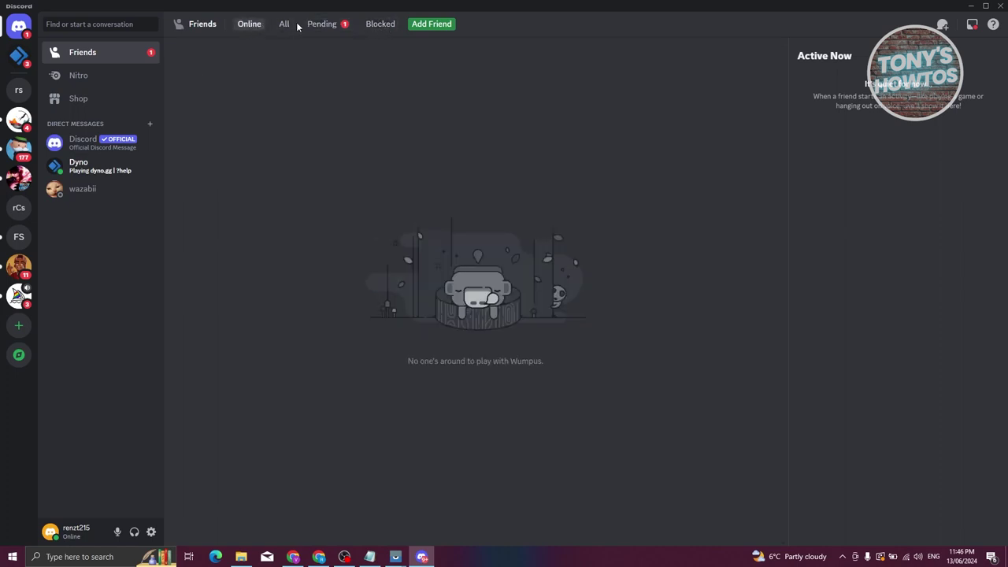
left_click(282, 24)
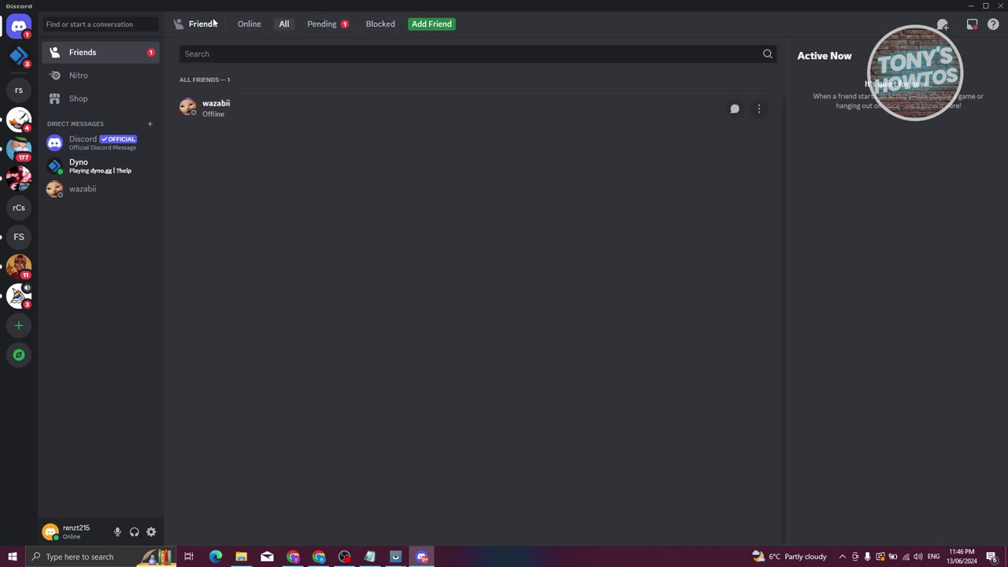
left_click(426, 26)
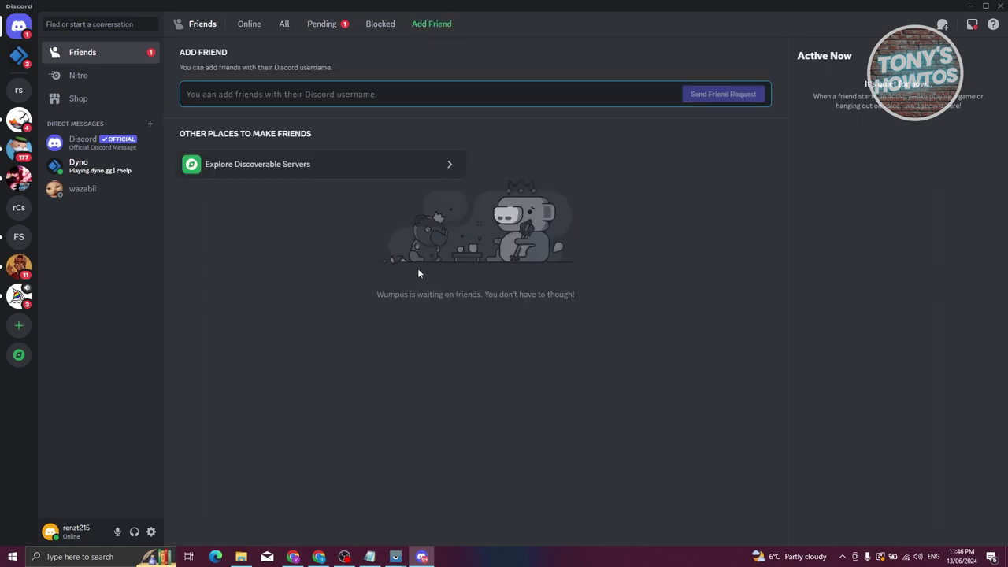